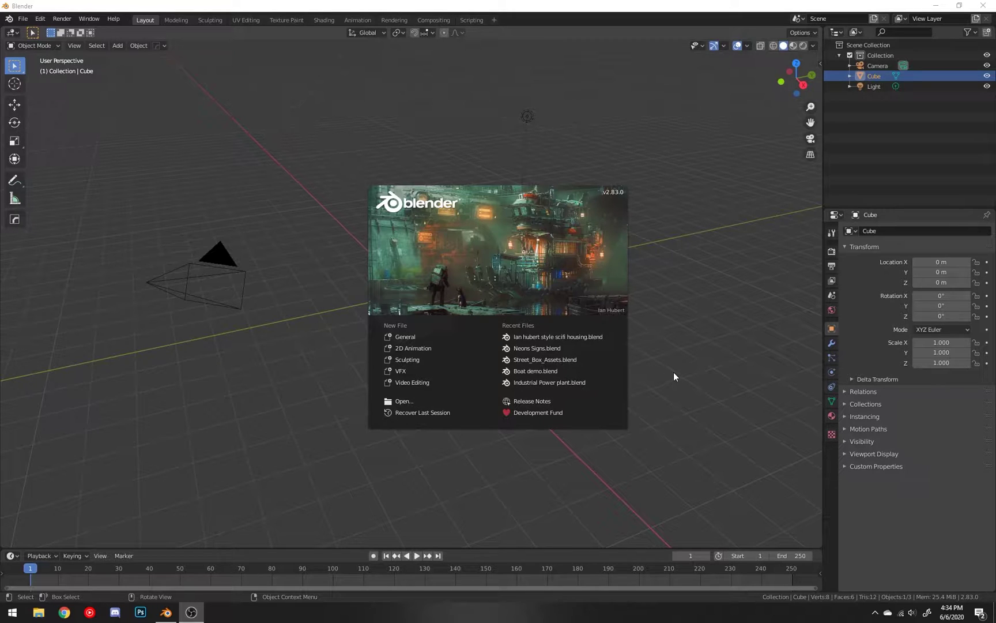
Open the recent file Boat demo.blend and view the scene in solid shading from outside the camera.
click(574, 366)
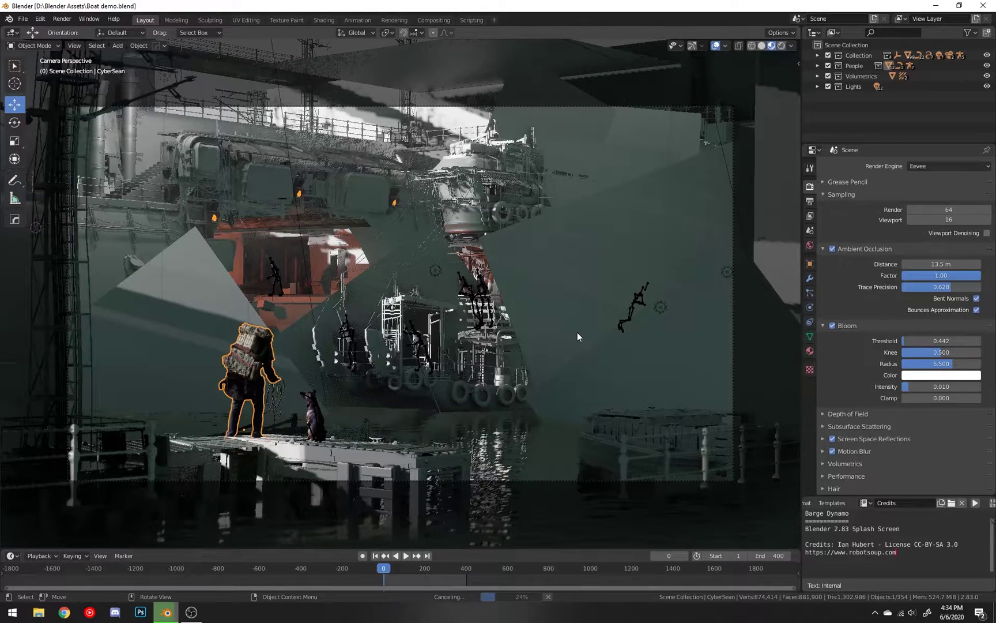
scroll(577, 332, down, 2)
key(z)
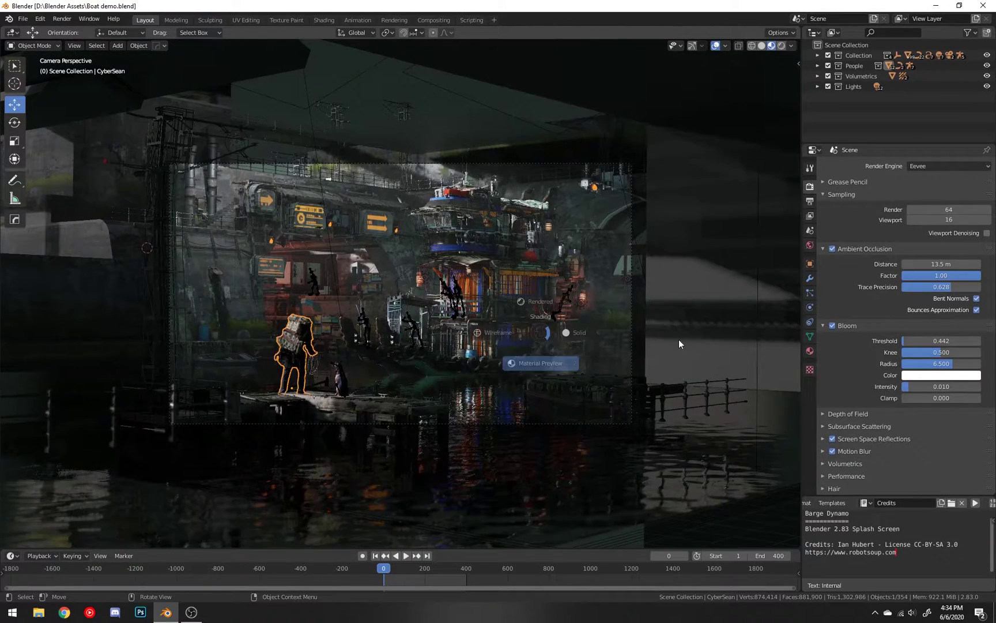
click(689, 343)
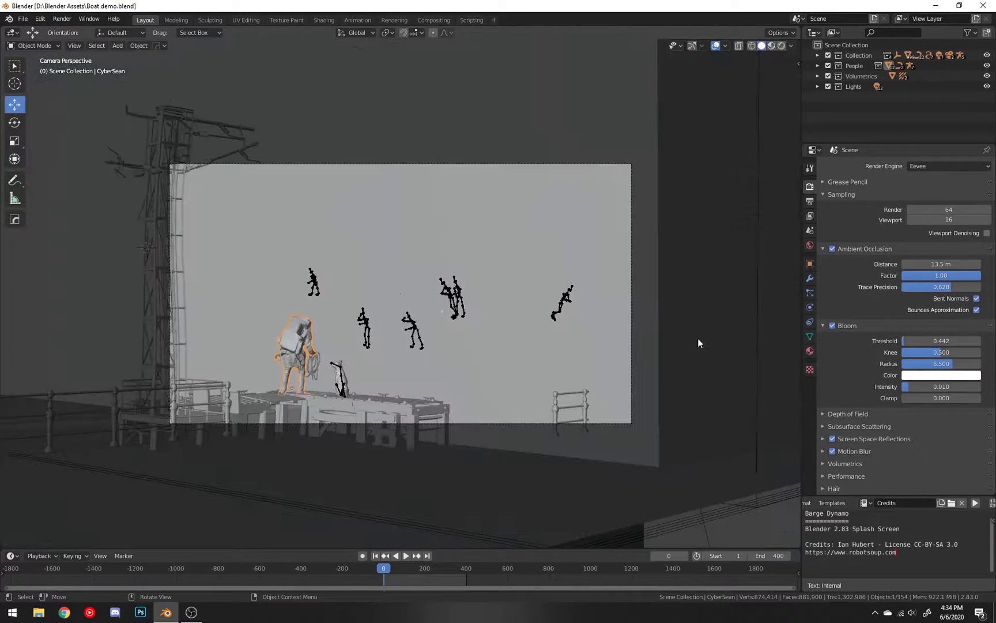
middle_drag(622, 332, 599, 353)
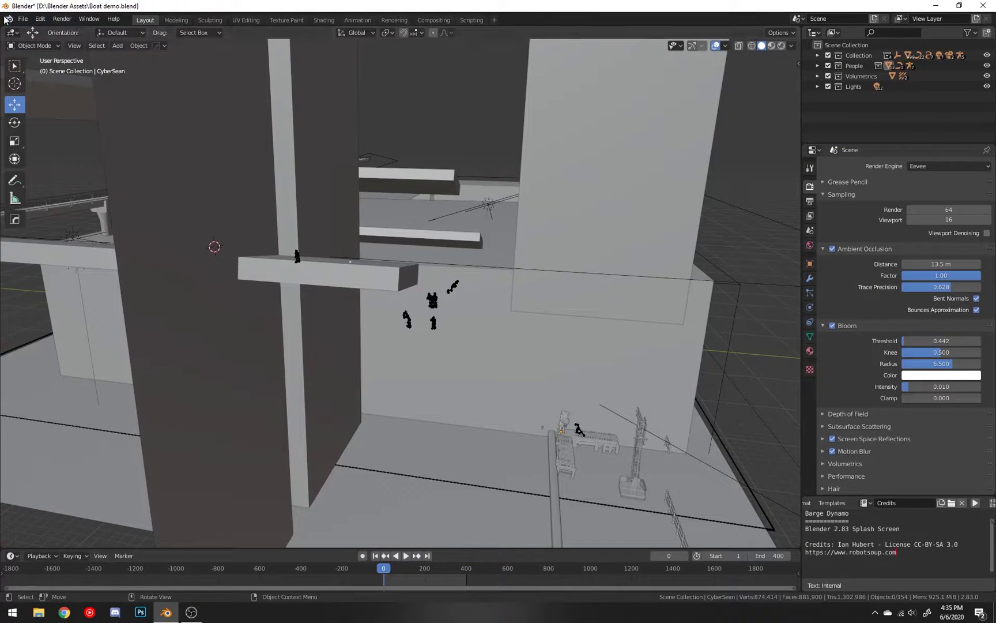
Look at the splash screen artwork, close it and return to the camera view.
click(16, 32)
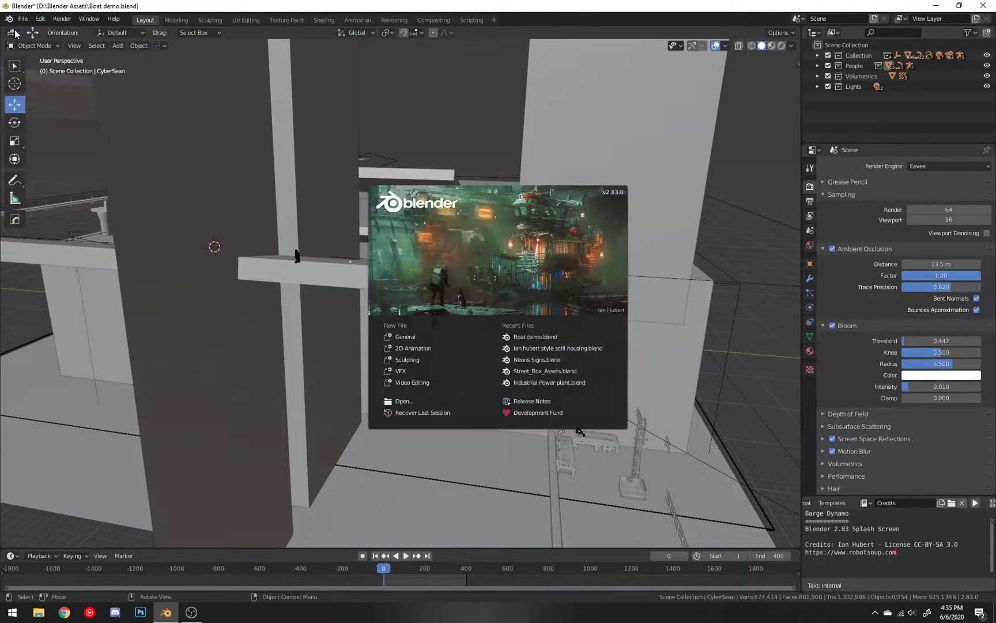
click(730, 316)
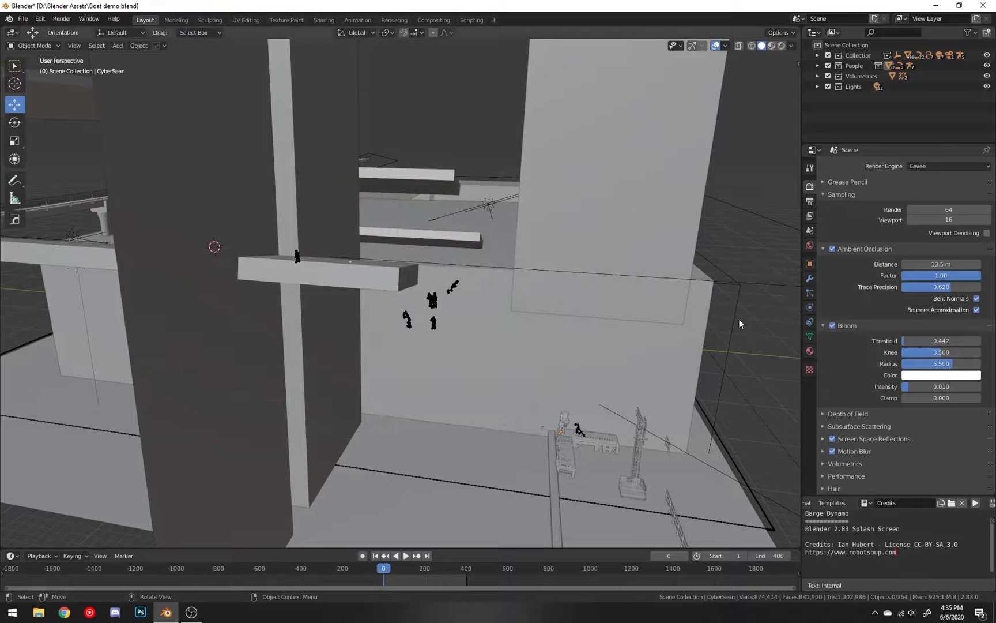
middle_drag(730, 316, 680, 287)
scroll(670, 283, up, 2)
key(KP_0)
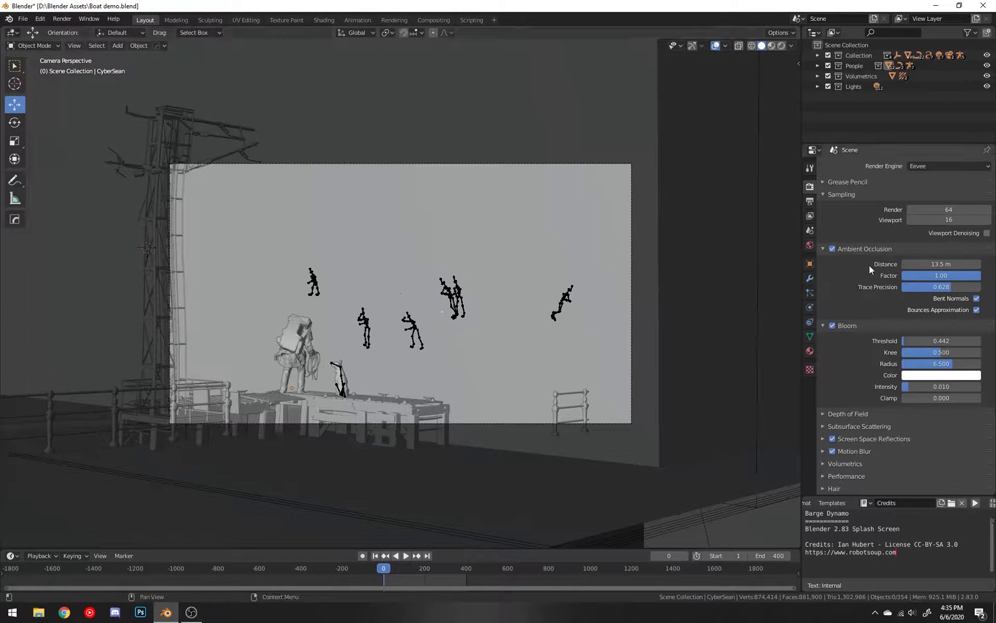
Exclude the Volumetrics collection from the view layer and show the camera view in rendered shading.
click(829, 76)
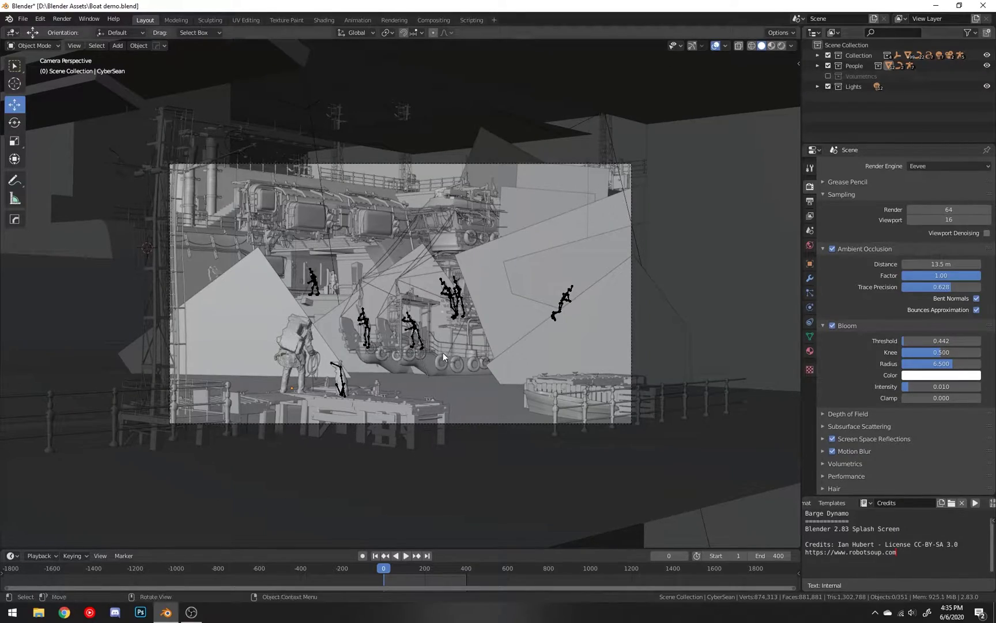
key(z)
click(466, 312)
scroll(470, 235, up, 2)
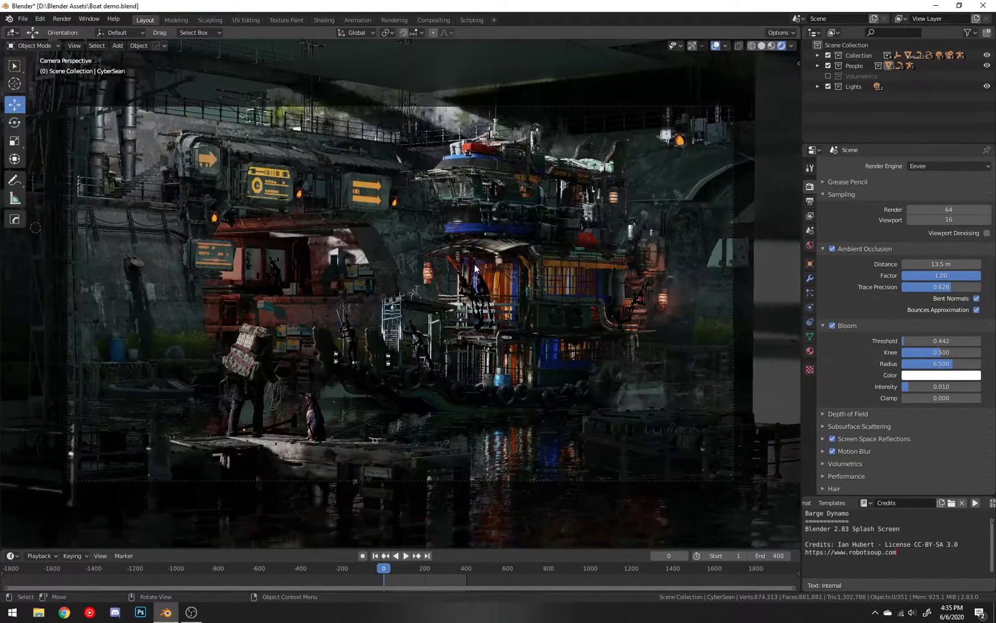
shift+middle_drag(474, 266, 513, 250)
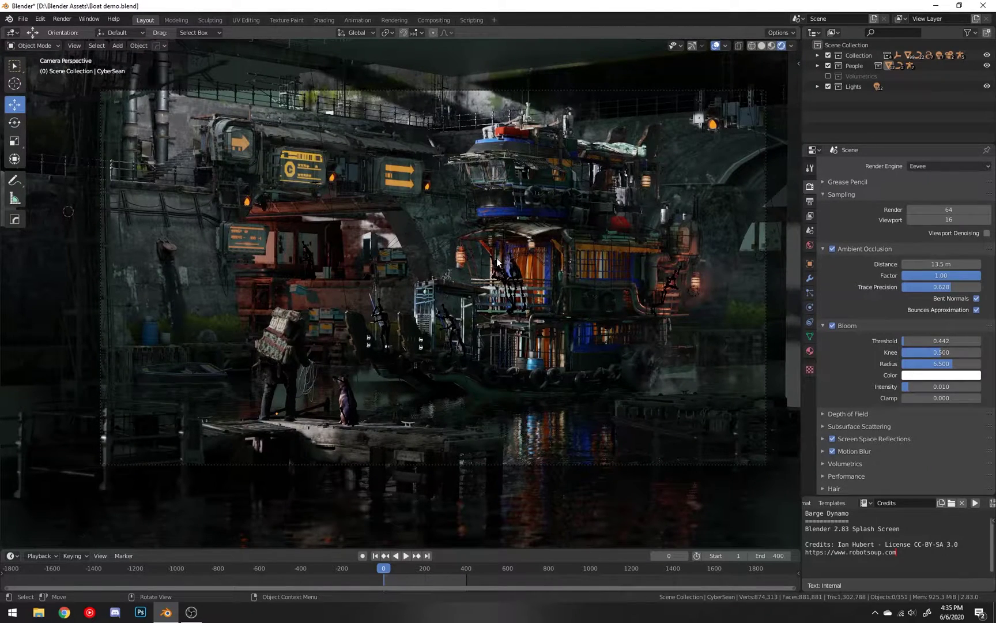
scroll(497, 261, down, 1)
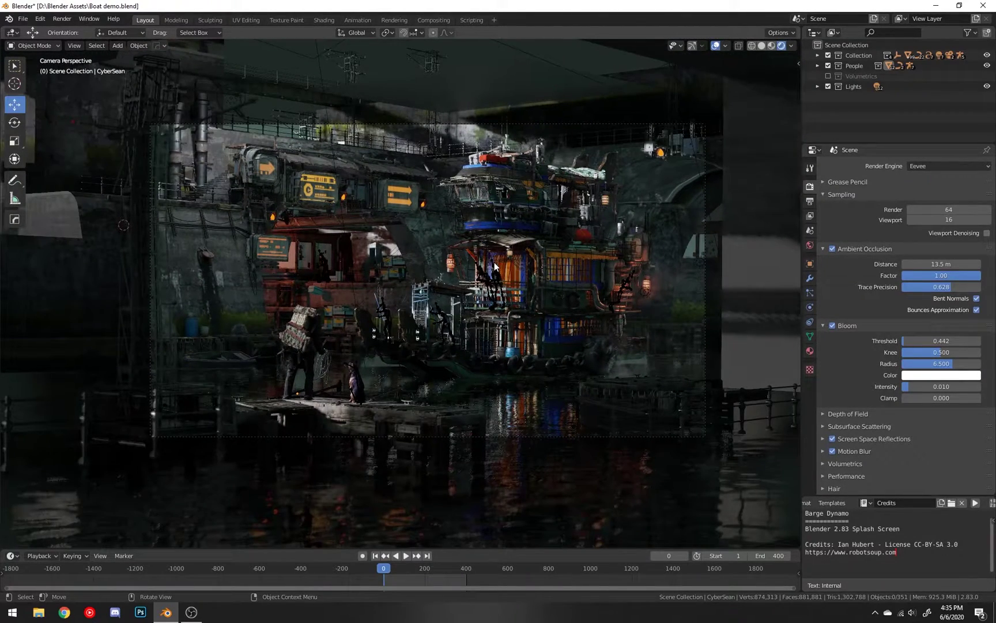
Leave the camera view and show the whole scene in solid shading.
mouse_move(490, 270)
middle_down()
mouse_move(559, 289)
mouse_move(540, 285)
middle_up()
key(z)
click(542, 281)
scroll(538, 282, down, 3)
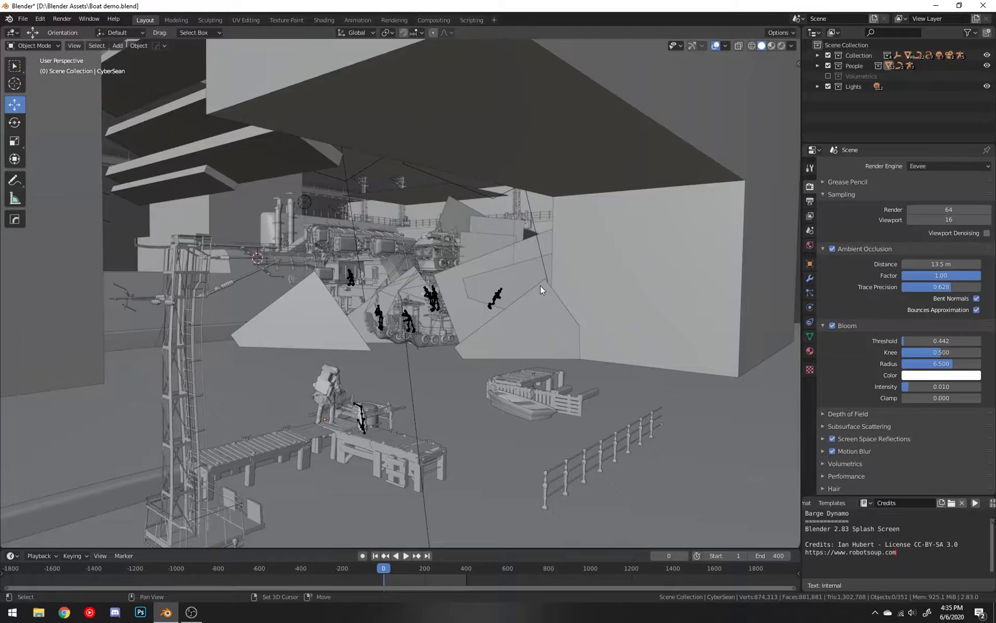
Walk through the scene past the barge and buildings, ending close to the man and dog on the dock.
key(shift+grave)
key(w)
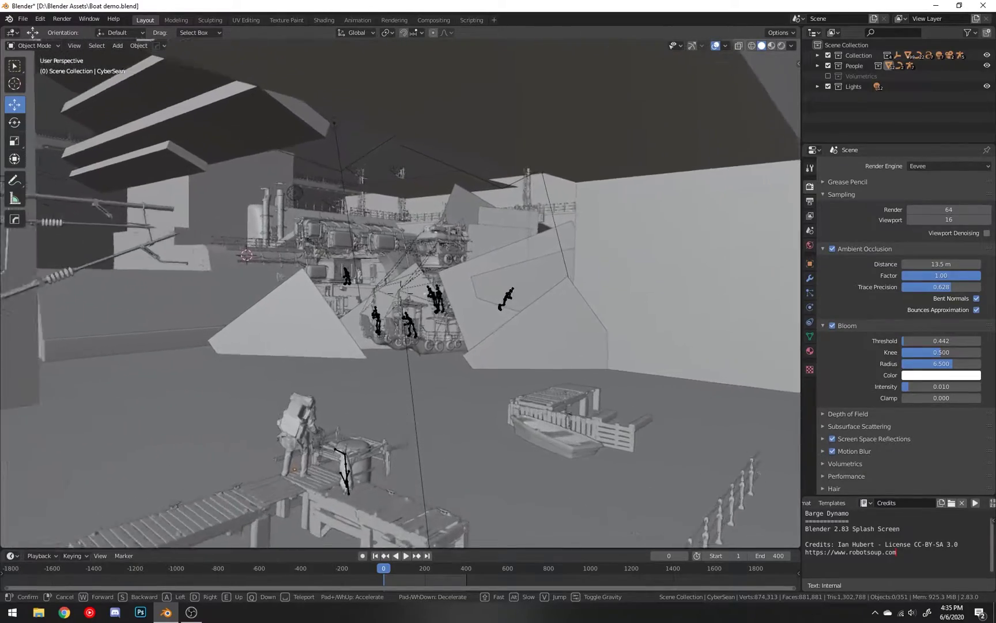
key(w)
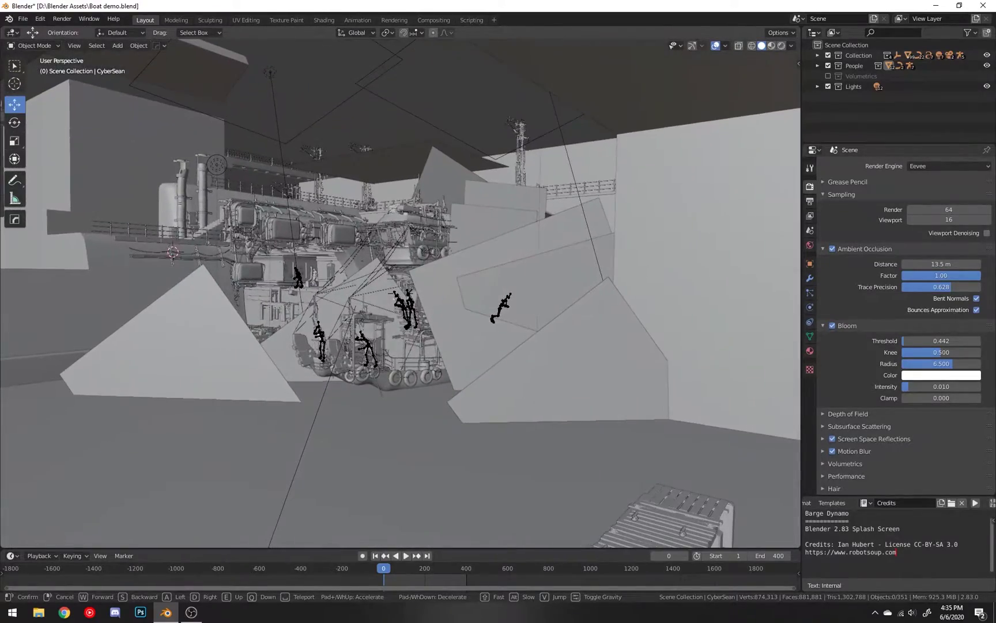
key(a)
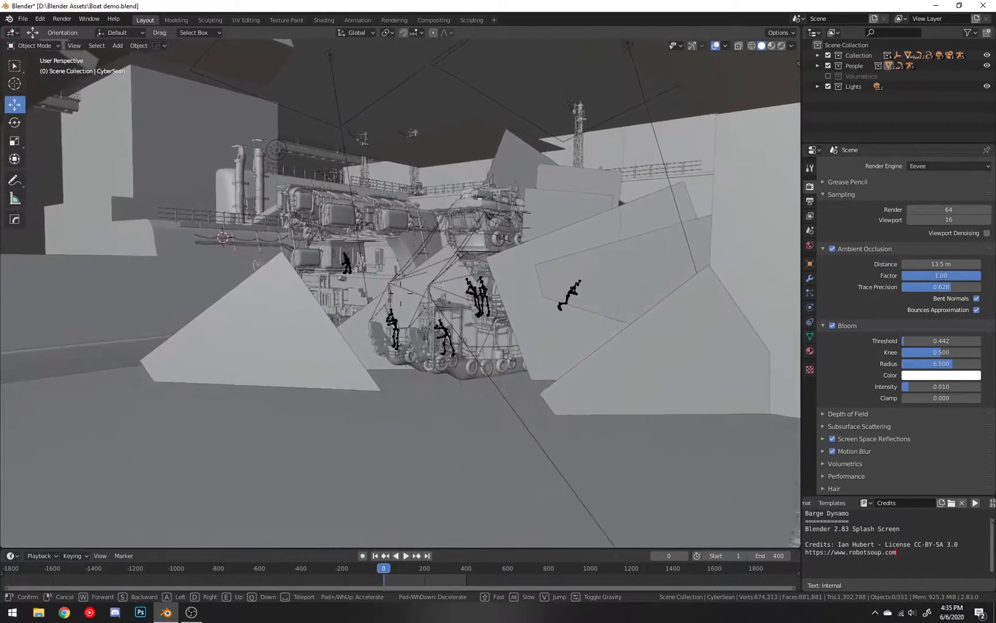
key(w)
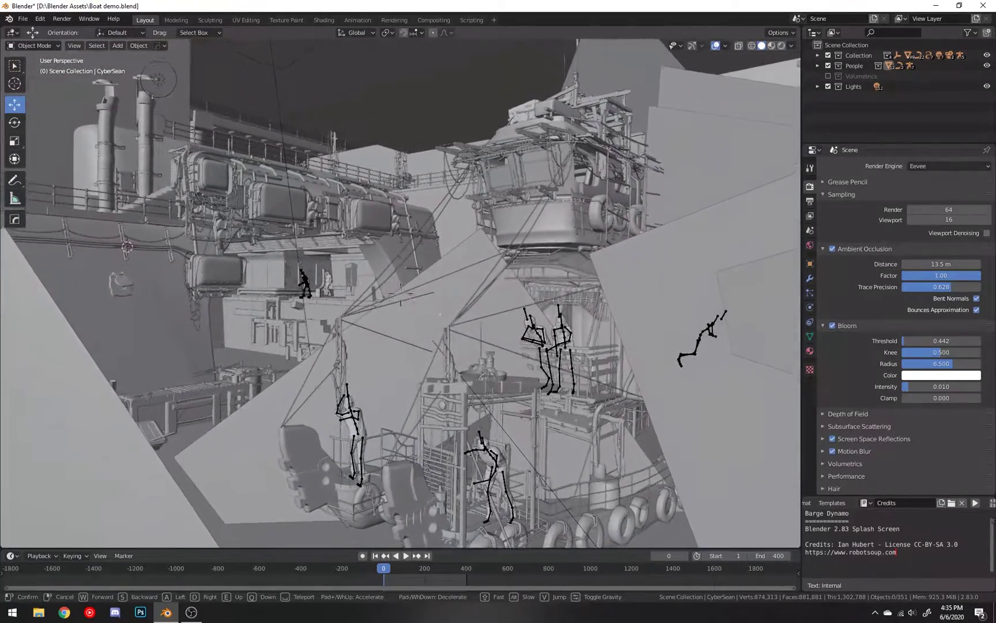
key(a)
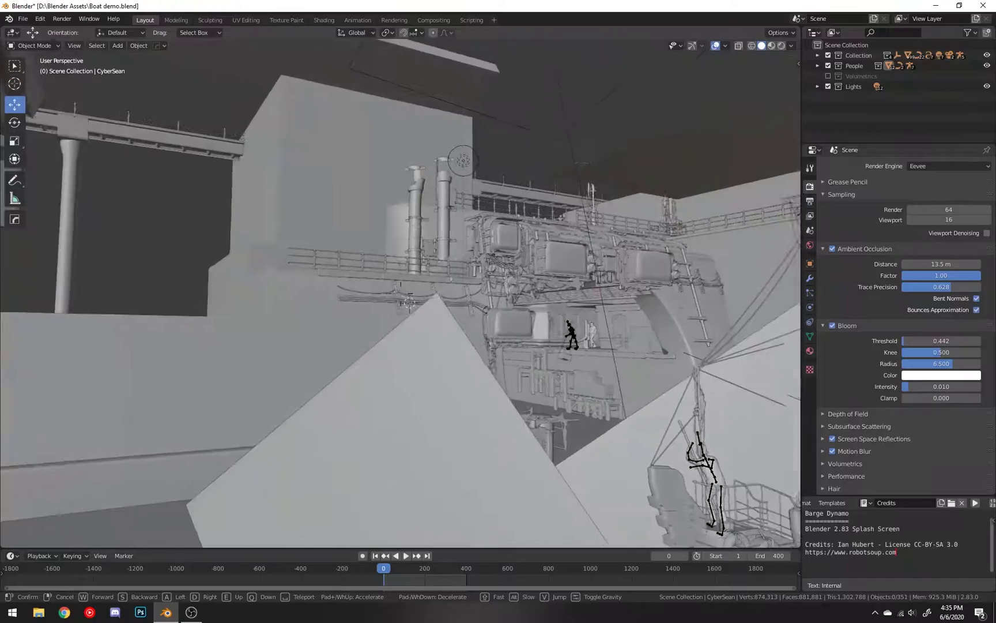
key(w)
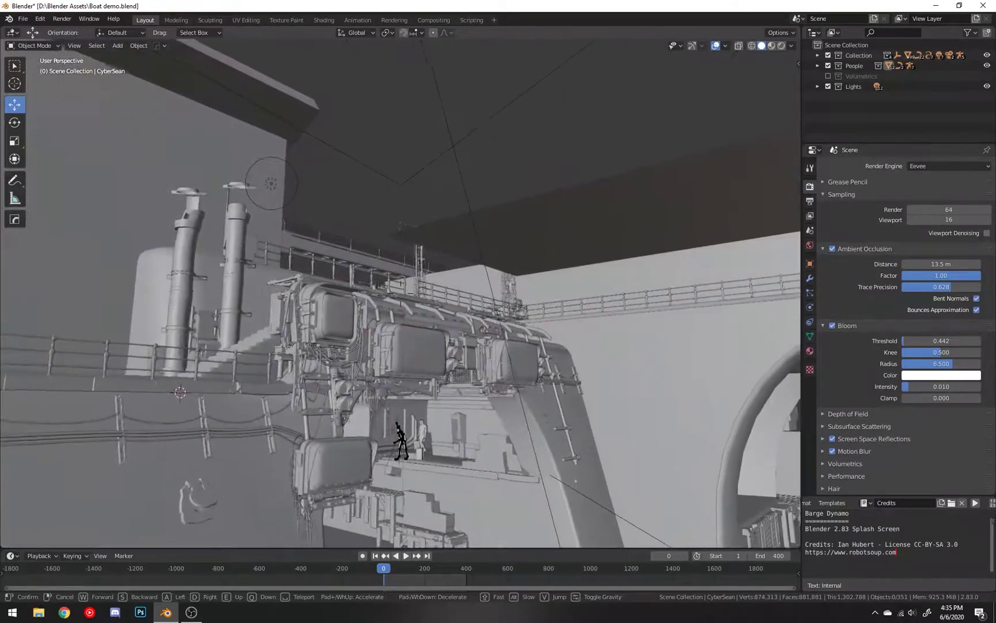
key(w)
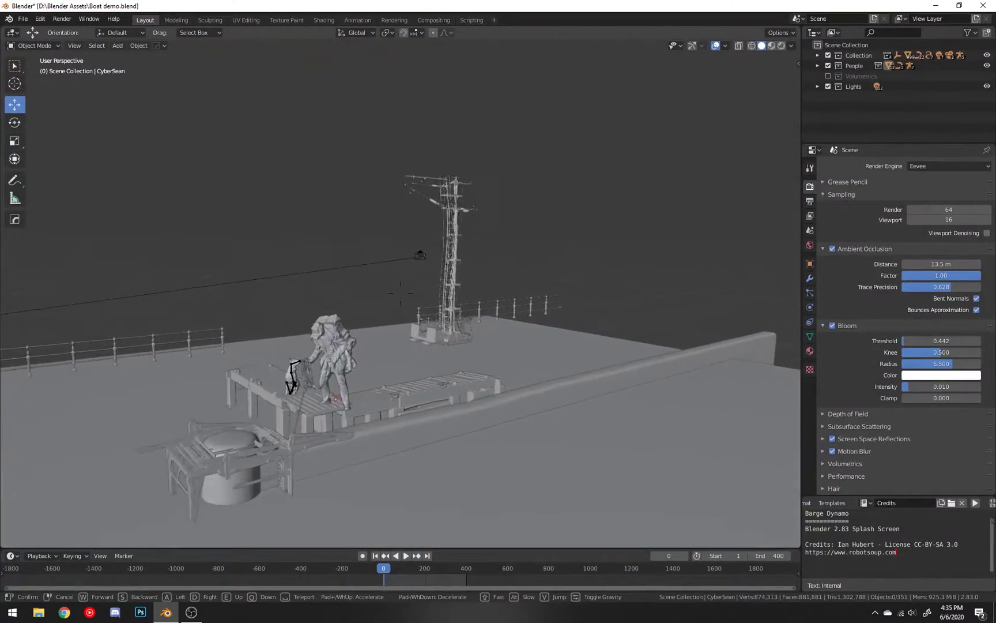
key(w)
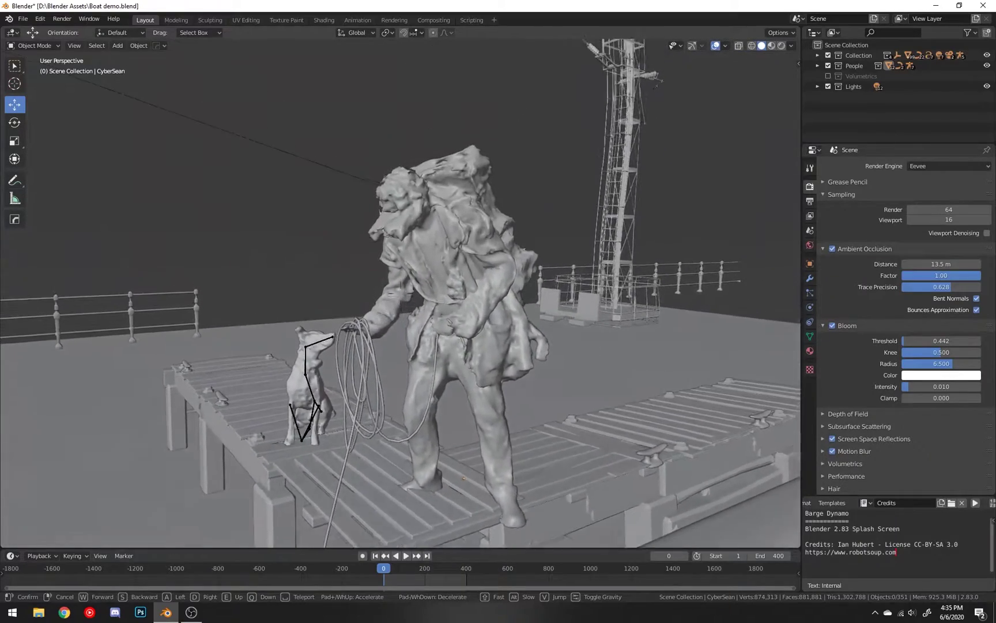
key(w)
key(s)
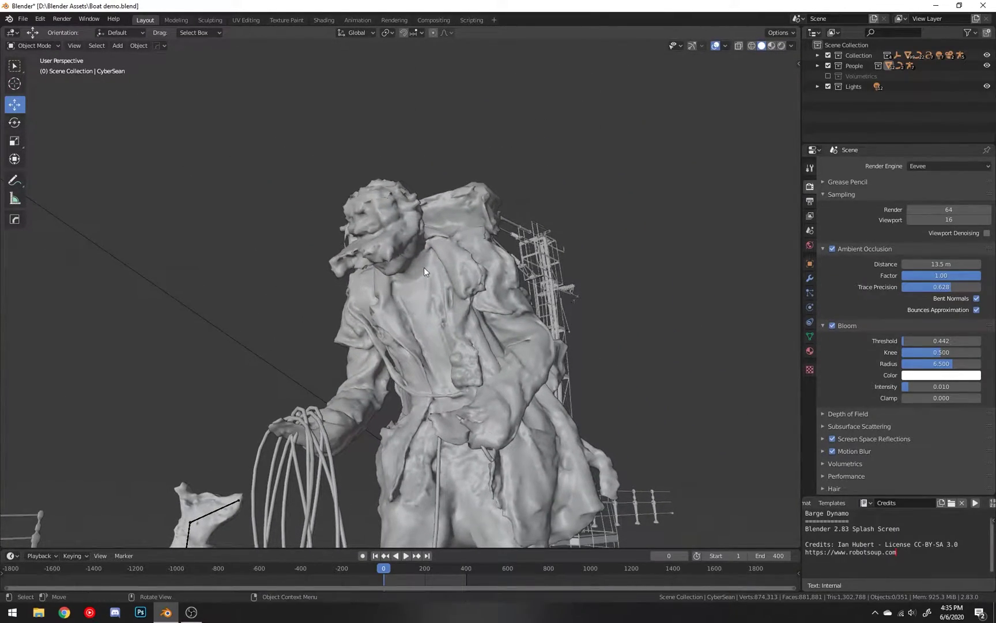
Inspect the dense mesh of the CyberSean figure in Edit Mode, then return to Object Mode.
click(428, 265)
key(Tab)
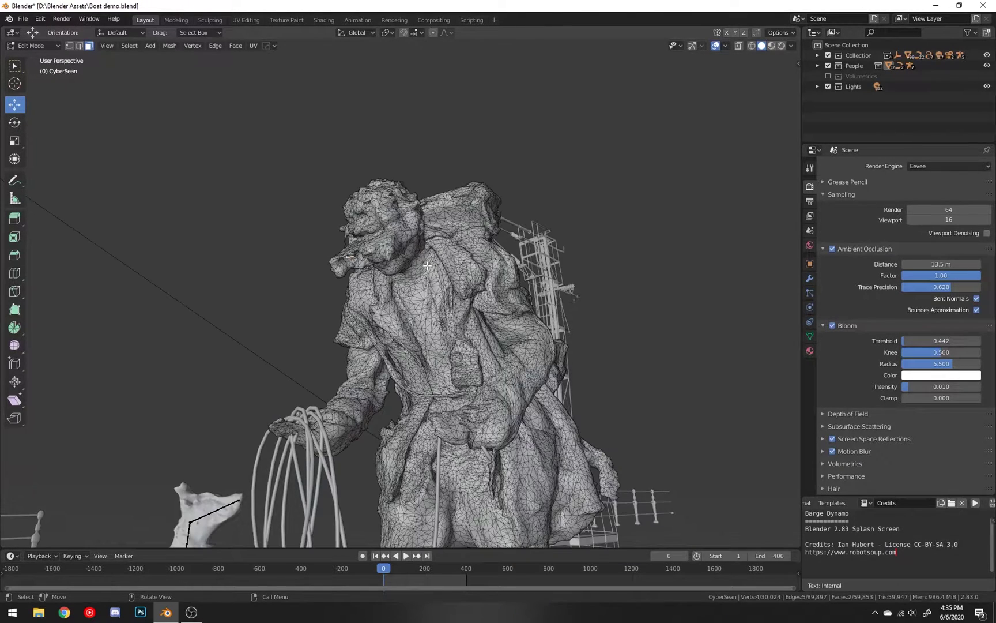
right_click(427, 265)
click(465, 278)
key(KP_Decimal)
scroll(488, 283, down, 11)
middle_drag(487, 283, 533, 329)
scroll(428, 322, down, 5)
key(a)
key(alt+a)
scroll(433, 334, down, 3)
key(Tab)
Show the scene through the camera in rendered shading with nothing selected.
key(KP_0)
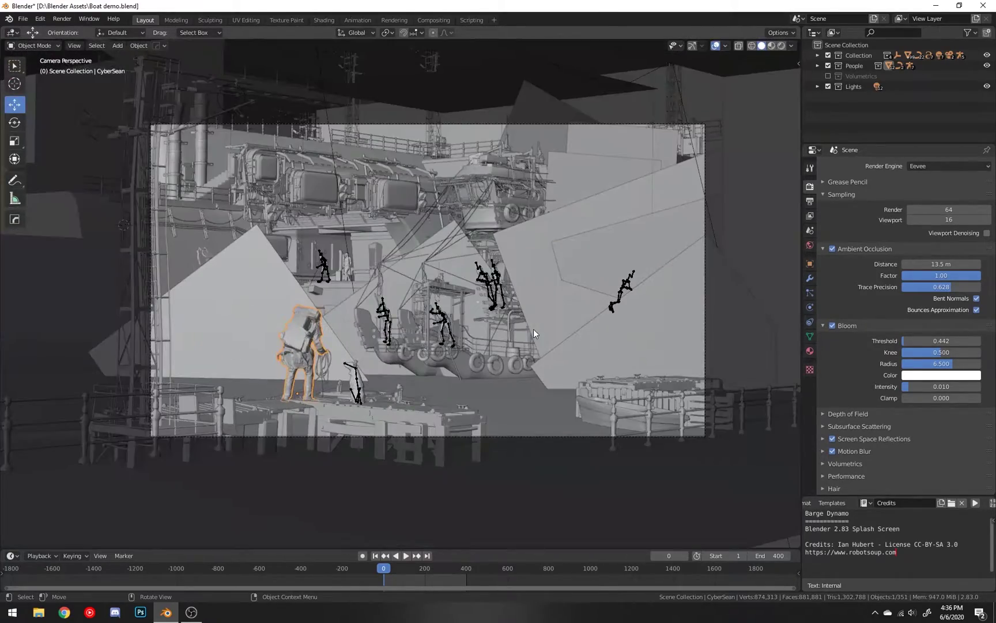
key(z)
click(532, 297)
scroll(399, 287, up, 3)
key(alt+a)
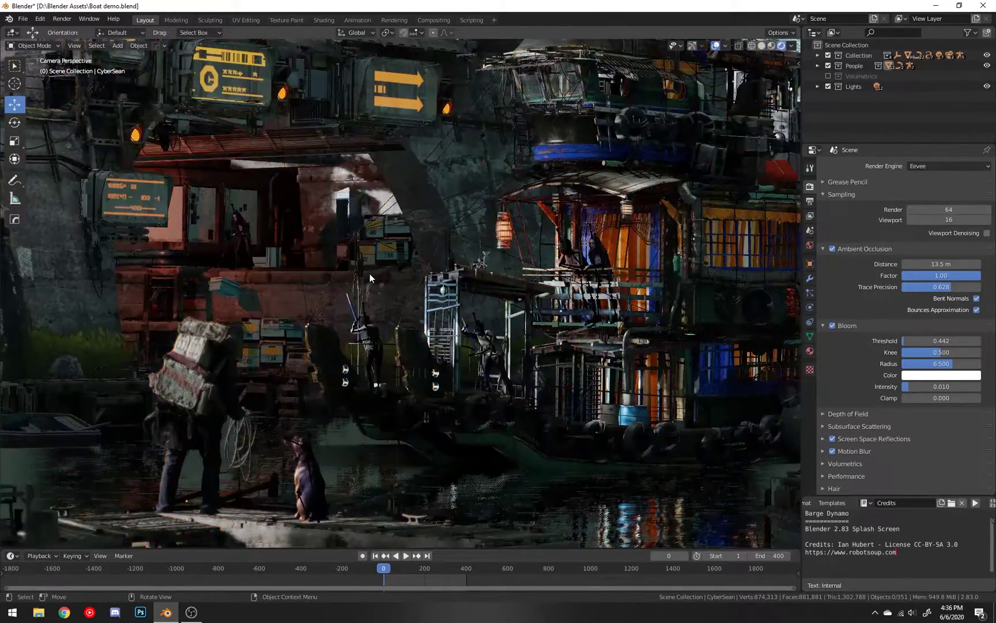
Examine the textures on the man's backpack up close in rendered shading.
key(z)
click(423, 265)
shift+middle_drag(428, 310, 620, 205)
scroll(390, 332, up, 10)
shift+middle_drag(403, 339, 502, 343)
key(z)
click(452, 134)
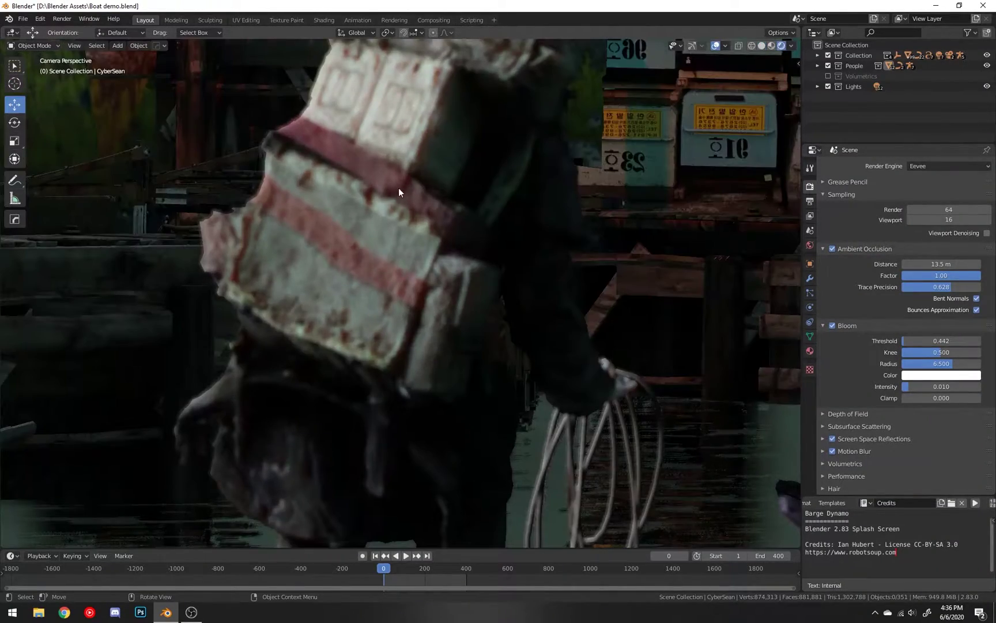
shift+middle_drag(417, 175, 431, 315)
scroll(396, 254, up, 6)
scroll(397, 254, down, 8)
Examine the backpack's bare geometry in solid shading for comparison with its textured look.
key(z)
click(472, 274)
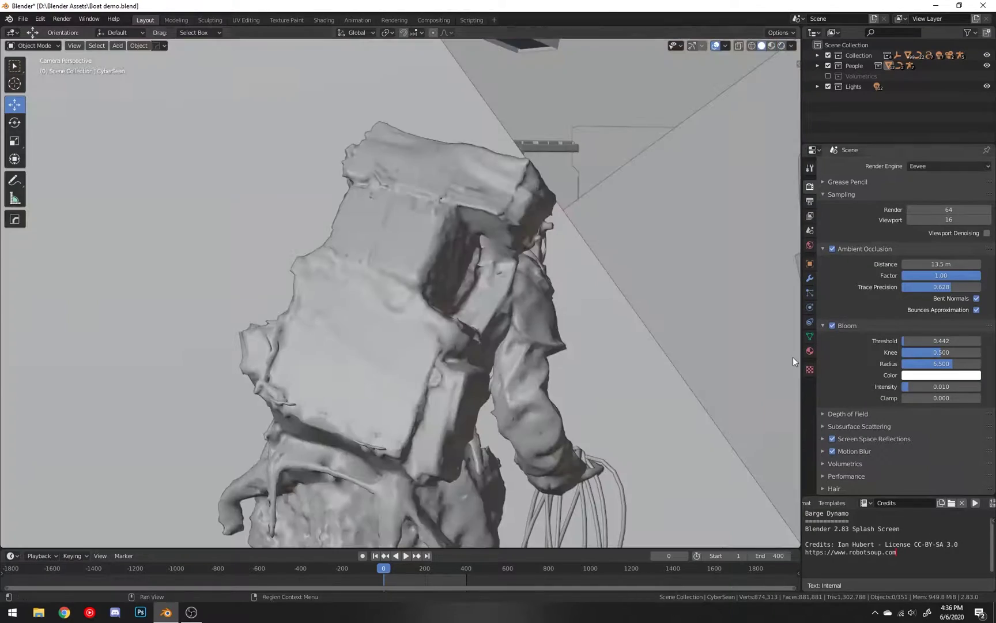
mouse_move(588, 238)
shift+middle_down()
mouse_move(470, 252)
mouse_move(510, 241)
shift+middle_up()
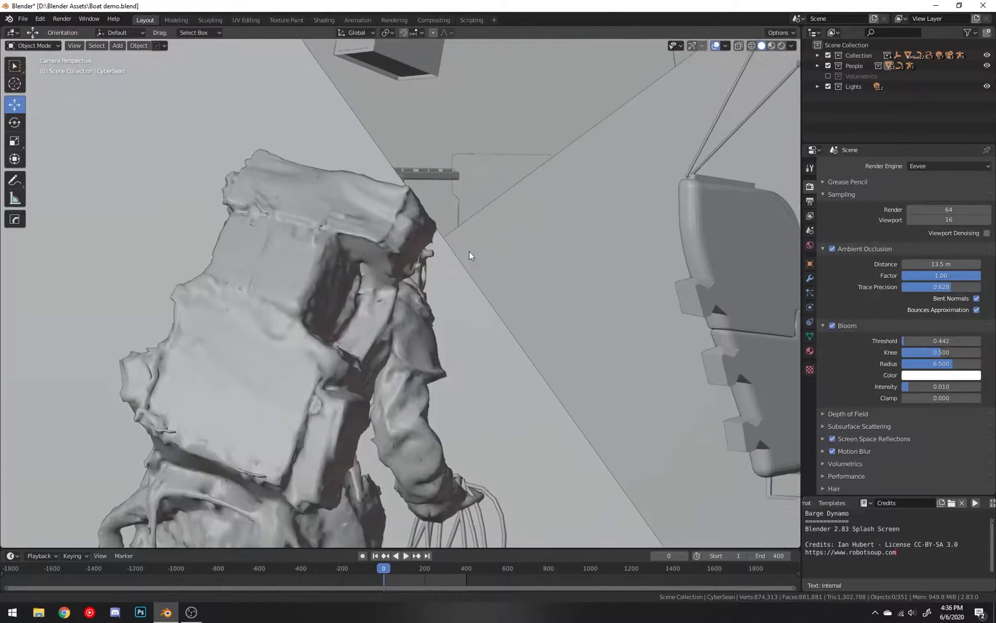
scroll(495, 246, down, 6)
scroll(509, 240, up, 2)
Walk through the scene to the large angled plane in front of the barge.
key(shift+grave)
key(w)
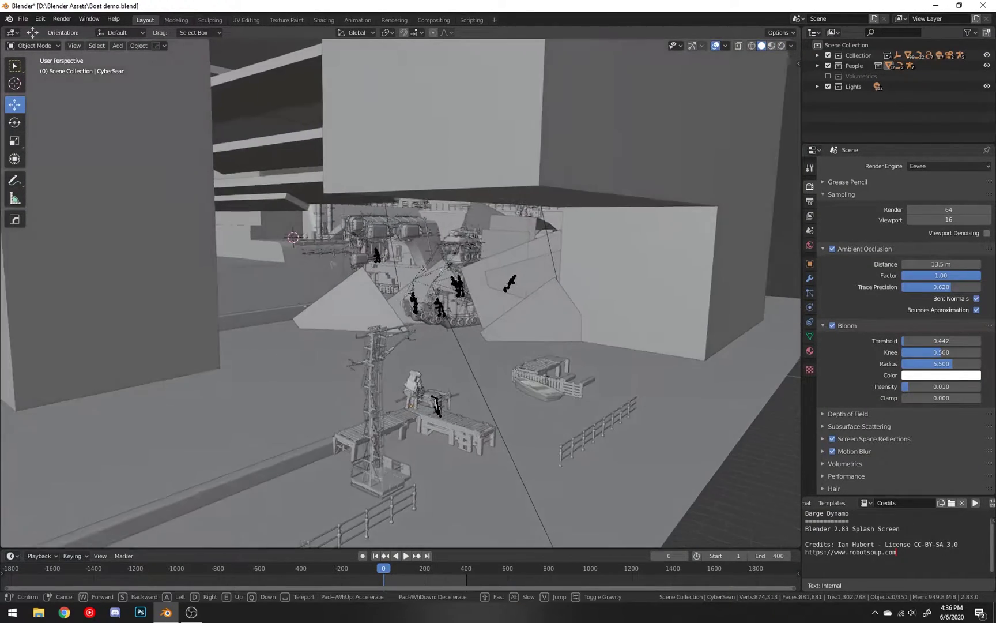
key(w)
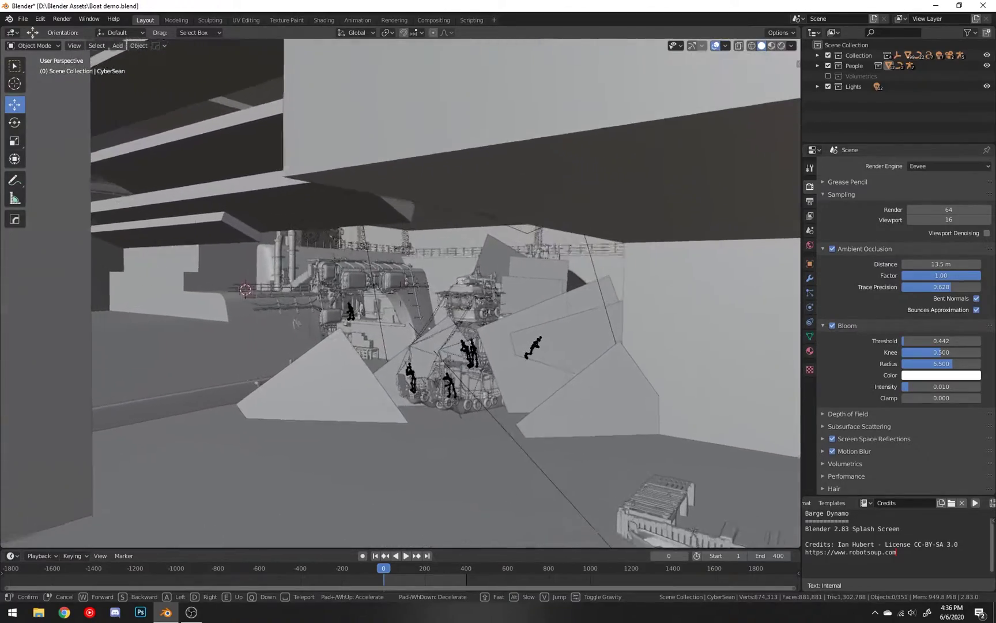
key(w)
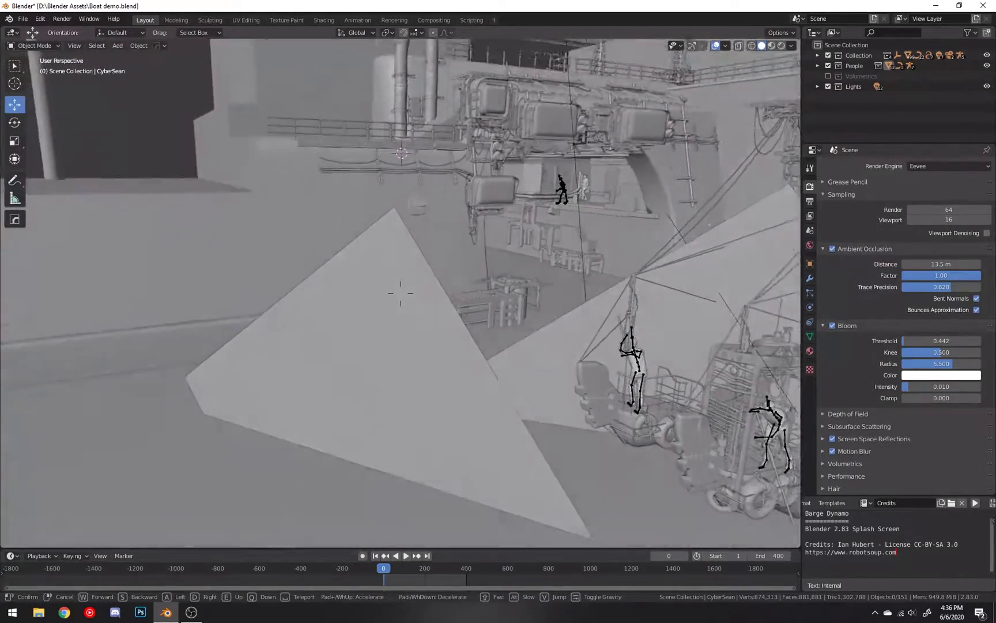
key(w)
click(401, 293)
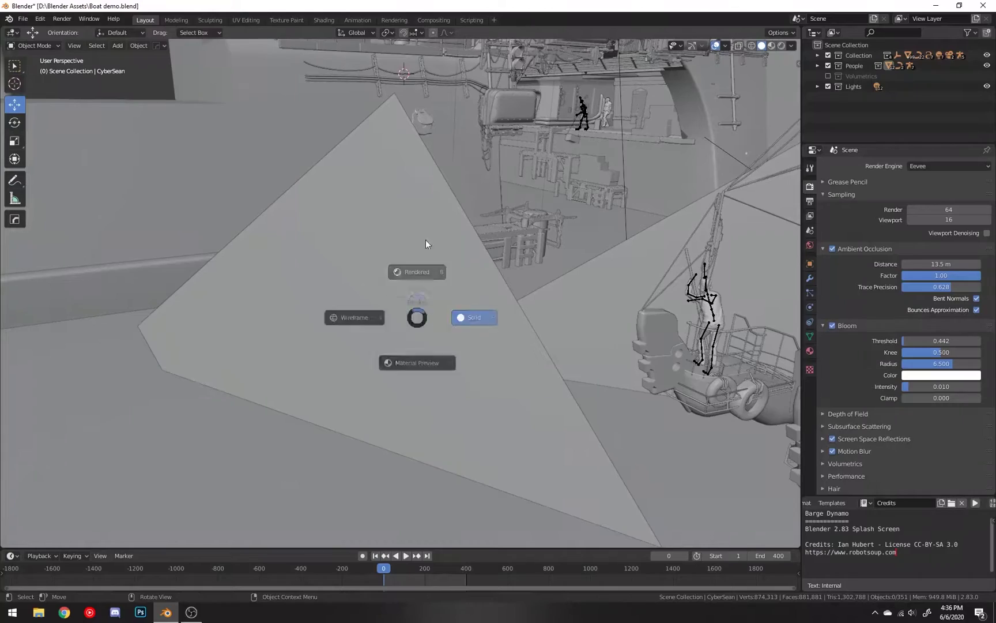
Switch to rendered shading and select and frame the Angled_Whispy_Steam.008 plane beside the barge.
click(424, 229)
mouse_move(386, 308)
middle_down()
mouse_move(400, 296)
mouse_move(388, 296)
middle_up()
click(675, 214)
shift+middle_drag(675, 214, 540, 290)
click(586, 247)
scroll(605, 271, up, 3)
scroll(604, 271, up, 1)
key(KP_Decimal)
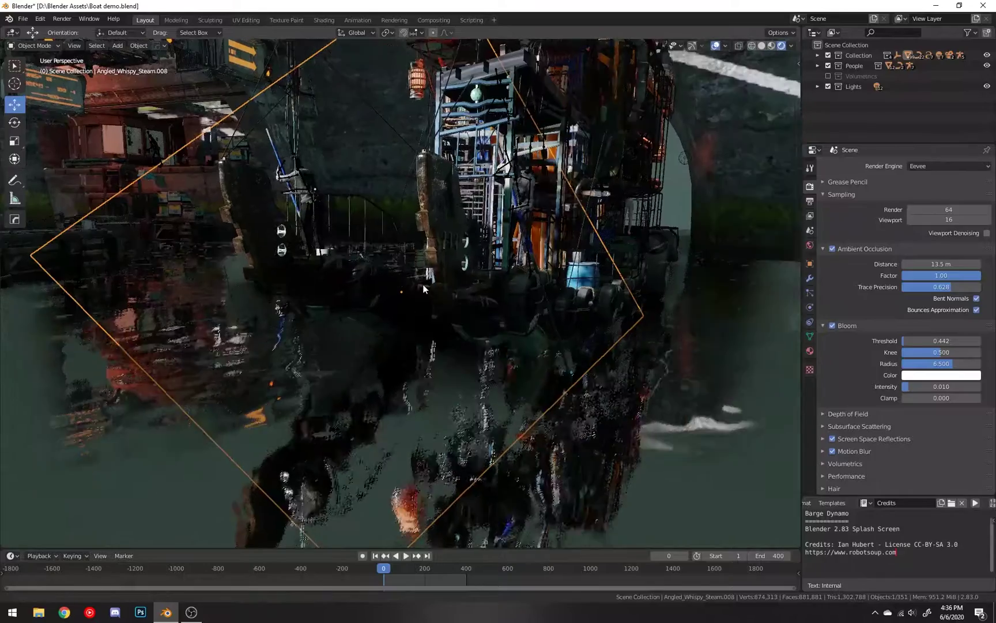
Try moving the selected steam plane over the water in front of the barge.
middle_drag(433, 285, 474, 309)
key(g)
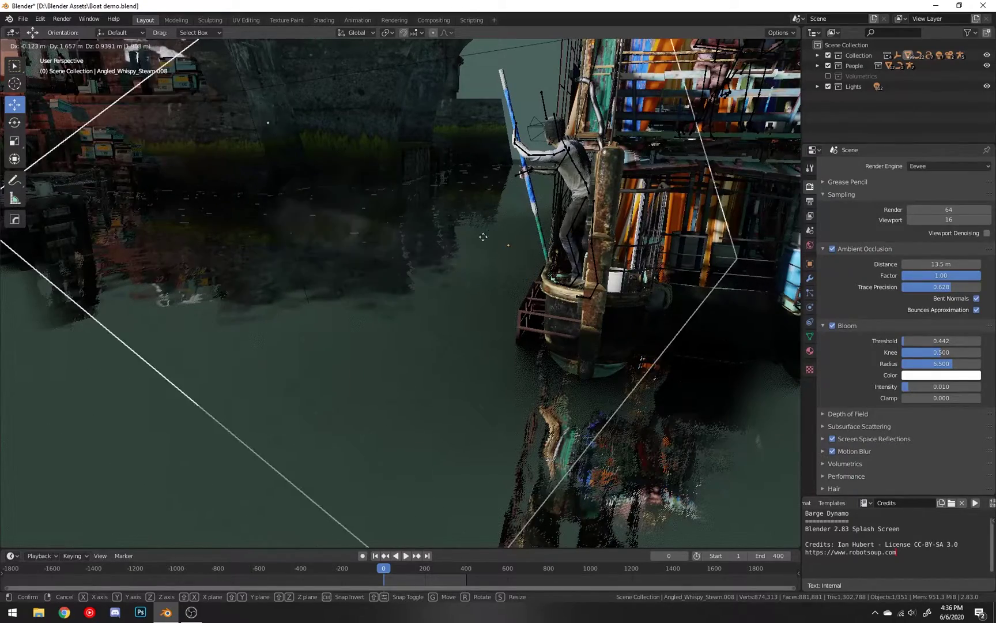
right_click(387, 236)
scroll(405, 226, up, 2)
scroll(512, 267, down, 3)
Switch to solid shading and look over the barge, its crew and the surrounding steam planes.
key(z)
scroll(568, 188, down, 4)
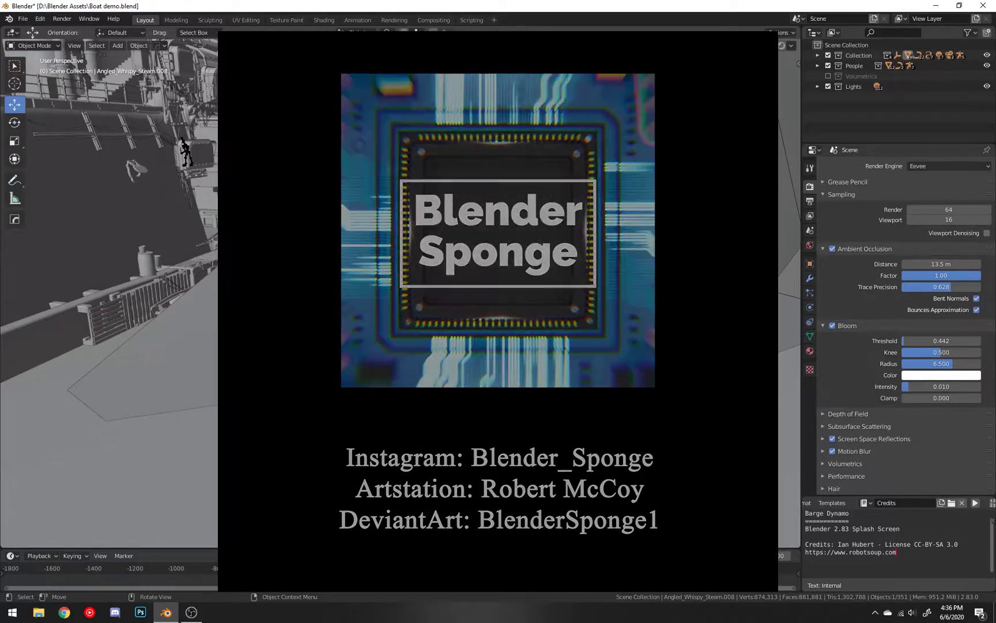
scroll(480, 140, down, 4)
middle_drag(512, 200, 370, 249)
scroll(370, 252, up, 5)
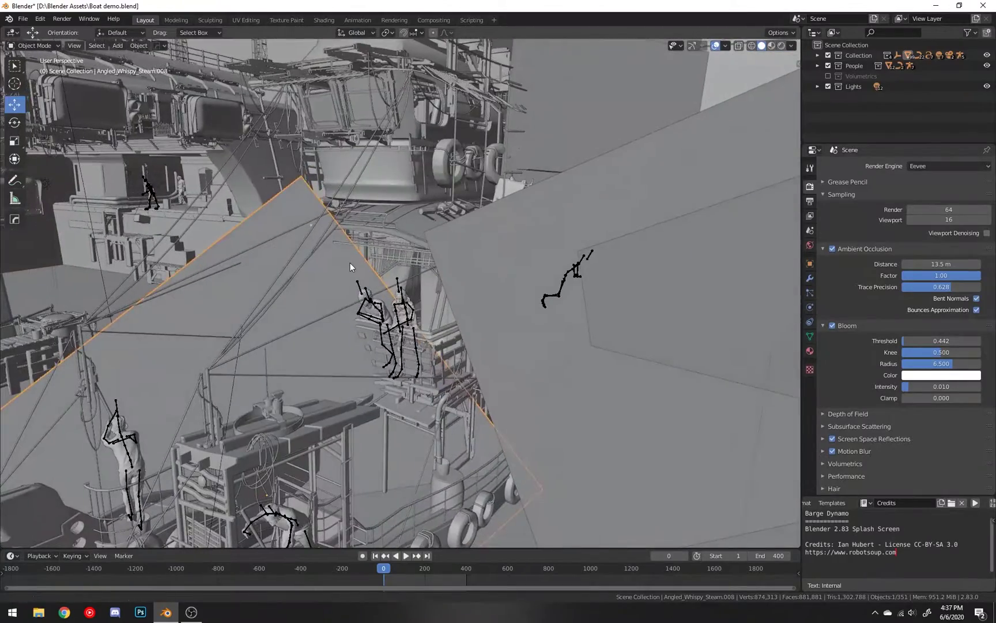
Select everything in the scene and examine the two crew figures leaning on the barge railing in rendered shading.
click(373, 356)
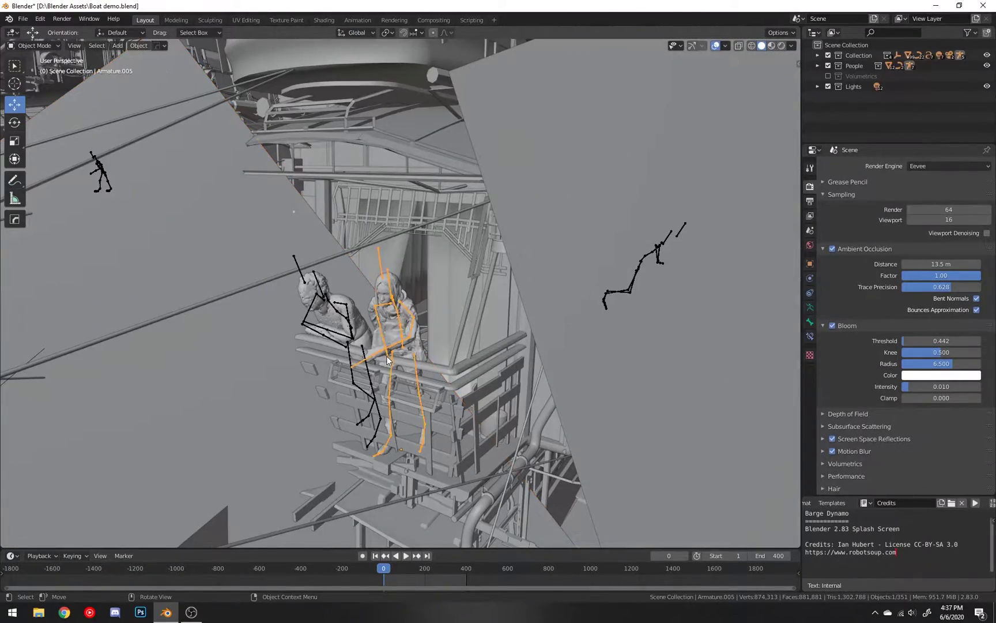
scroll(380, 341, down, 3)
key(a)
key(a)
key(a)
mouse_move(377, 313)
middle_down()
mouse_move(407, 300)
mouse_move(425, 317)
middle_up()
scroll(407, 300, up, 5)
key(z)
click(439, 291)
scroll(439, 286, up, 6)
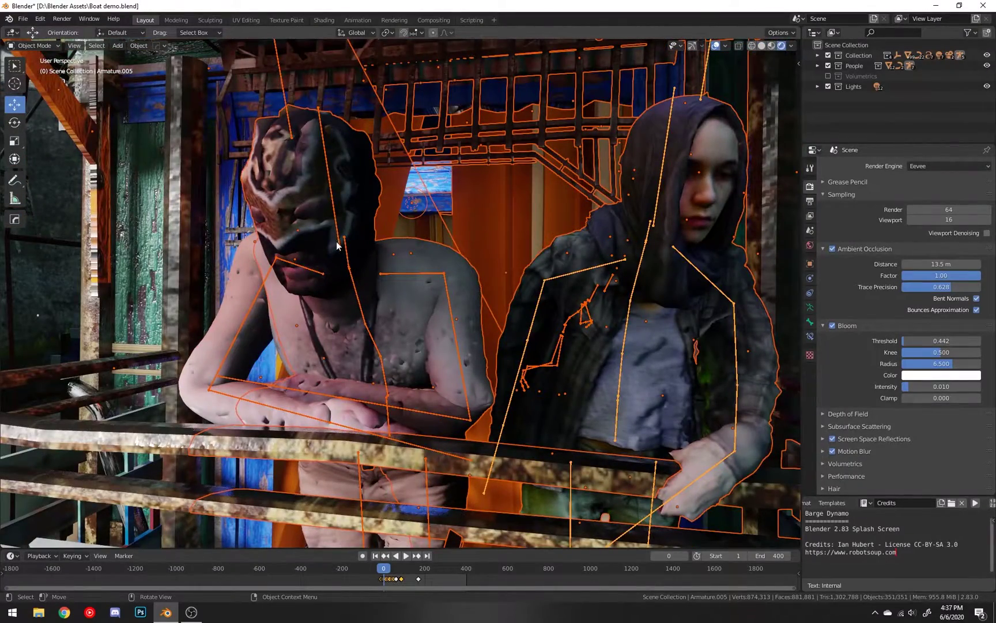
Return to solid shading, view the whole barge with its surrounding planes, and clear the selection.
scroll(338, 246, down, 8)
middle_drag(338, 245, 327, 265)
key(z)
shift+middle_drag(294, 311, 595, 260)
scroll(508, 258, down, 8)
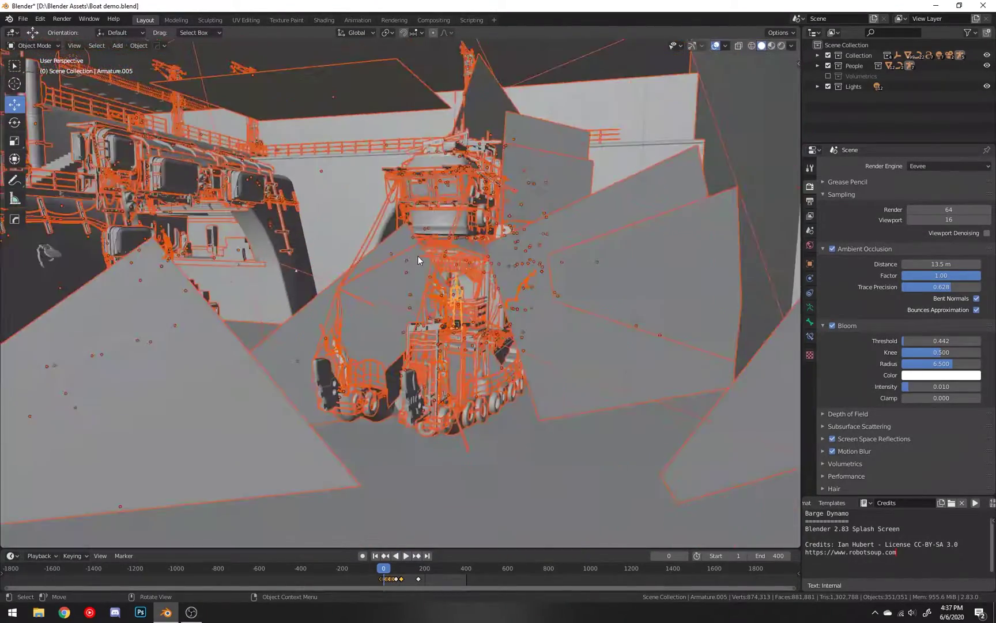
key(alt+a)
middle_drag(418, 256, 389, 269)
scroll(394, 265, down, 2)
Walk through the scene to the hidden Secret Bar sign under the bridge.
key(shift+grave)
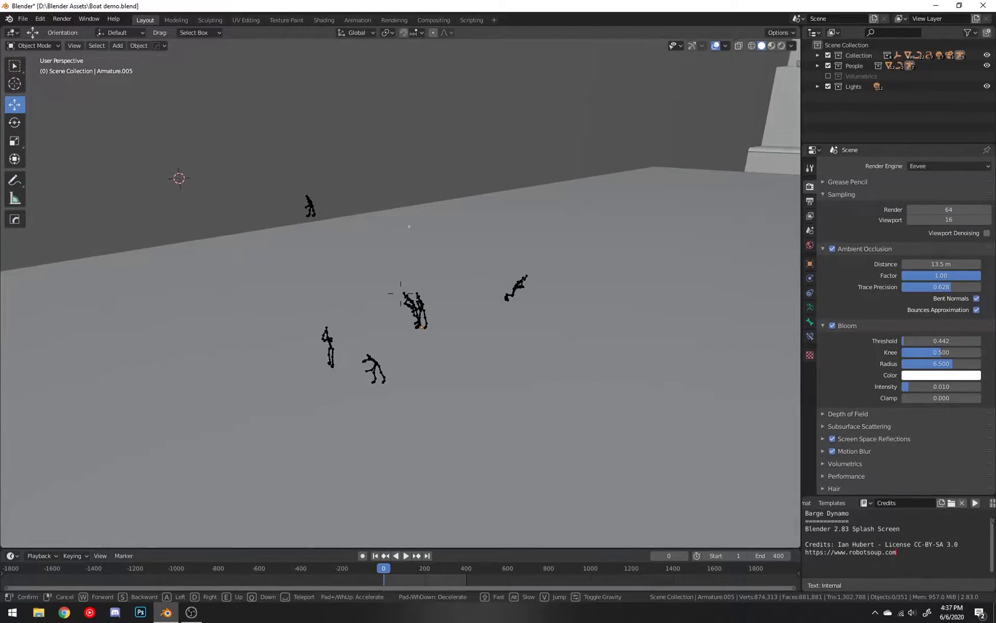
key(s)
key(w)
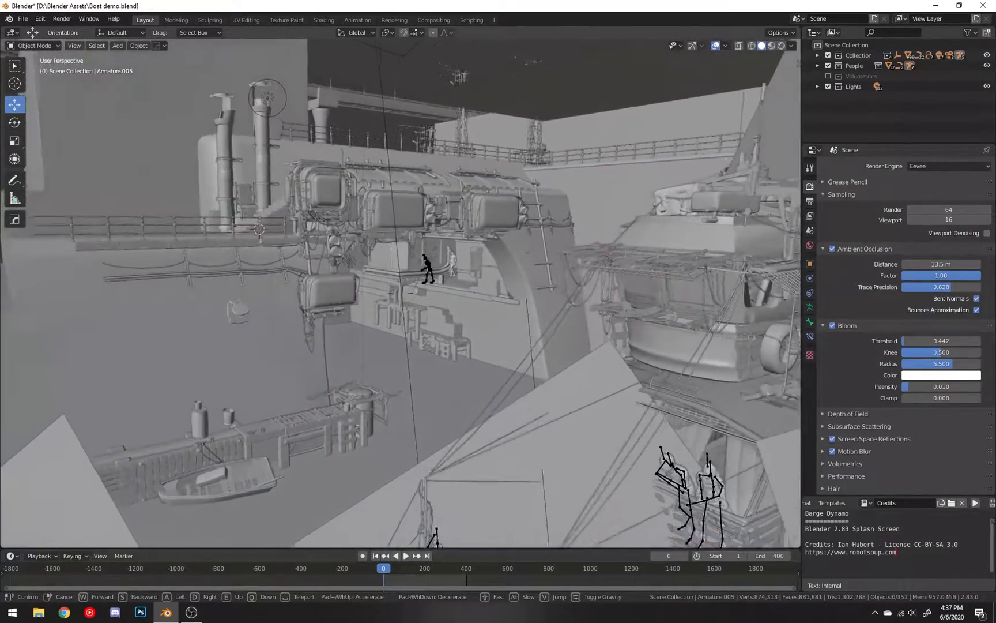
key(w)
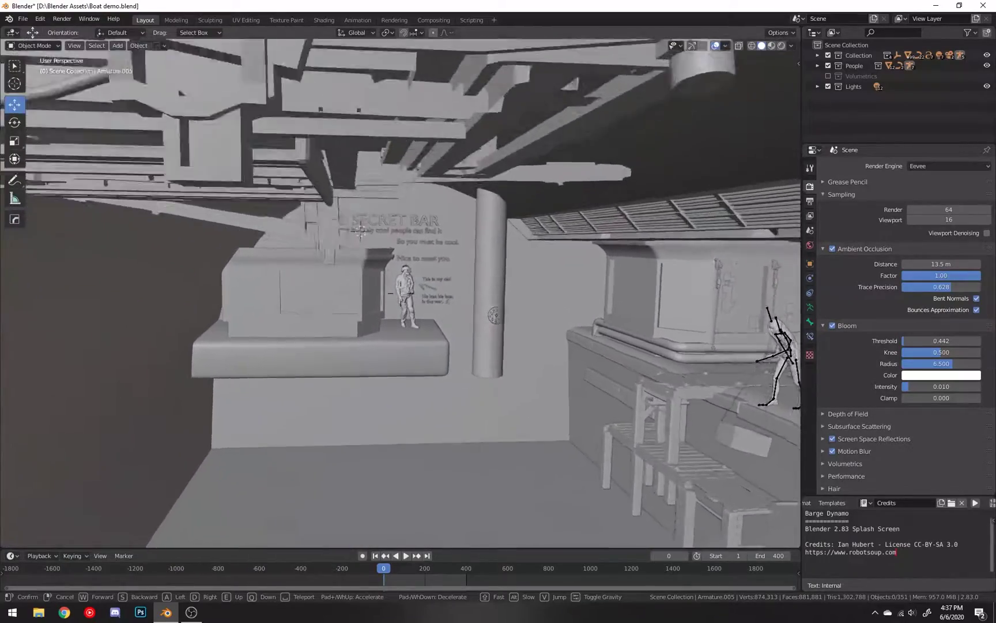
key(w)
click(401, 293)
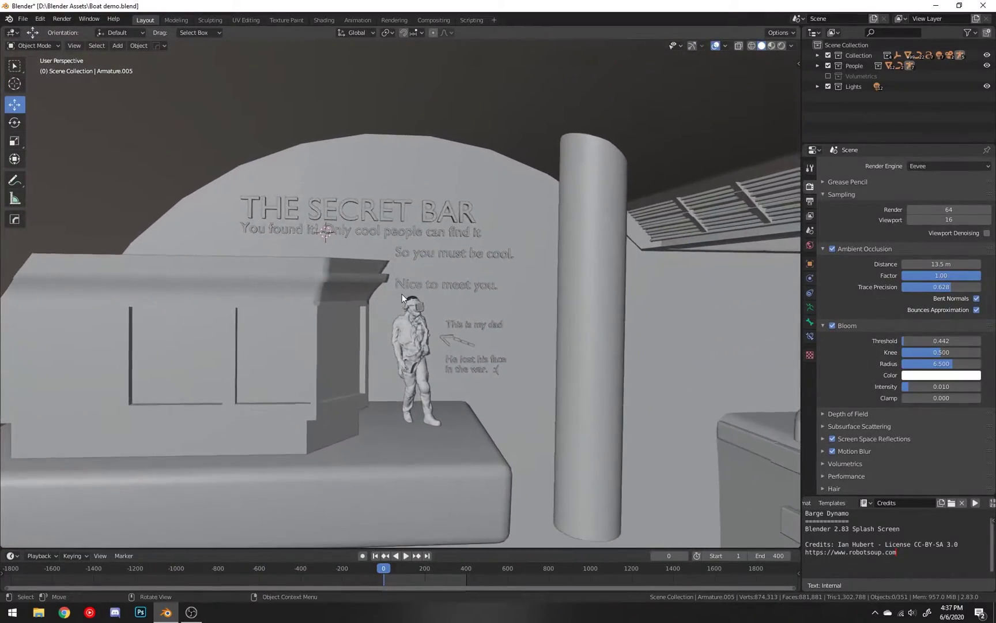
Examine the Secret Bar sign and the figure beside it in rendered shading.
scroll(405, 297, up, 4)
scroll(466, 309, down, 5)
key(z)
click(456, 174)
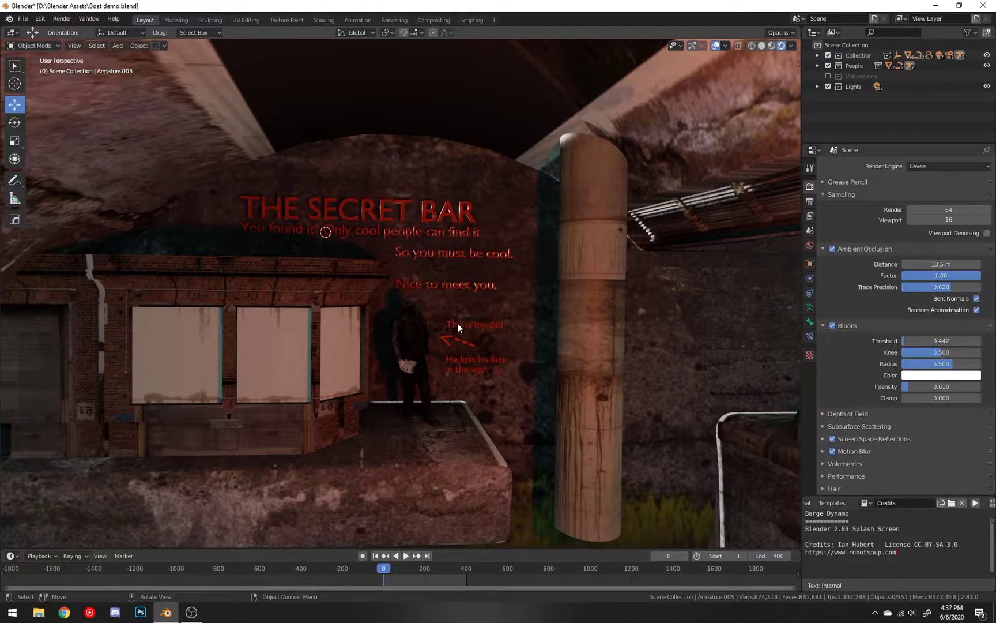
scroll(456, 323, down, 5)
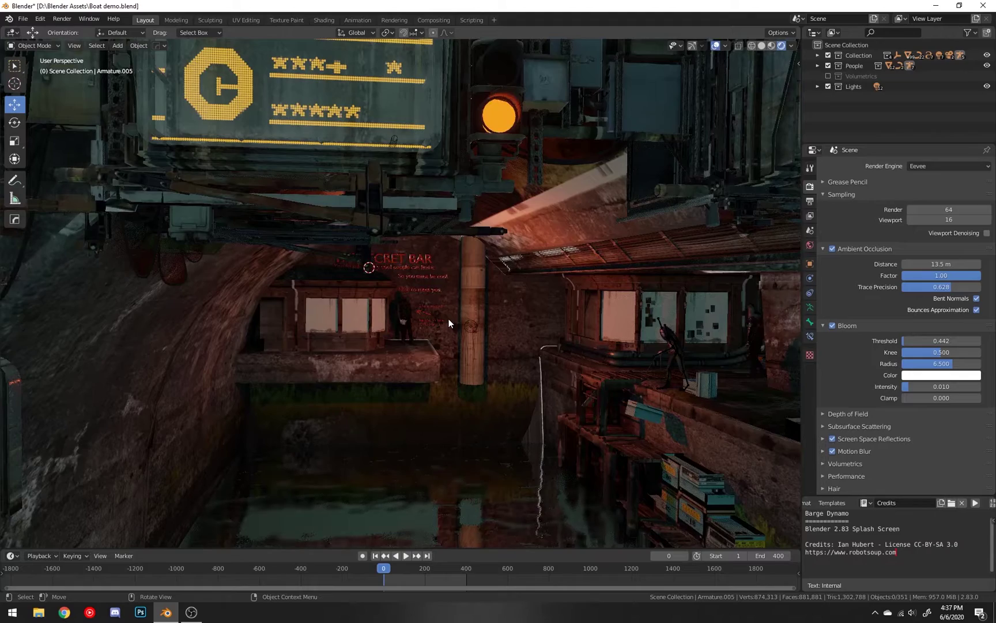
Compare the area around the Secret Bar in solid shading and view the canal and barge in rendered shading.
key(z)
click(407, 301)
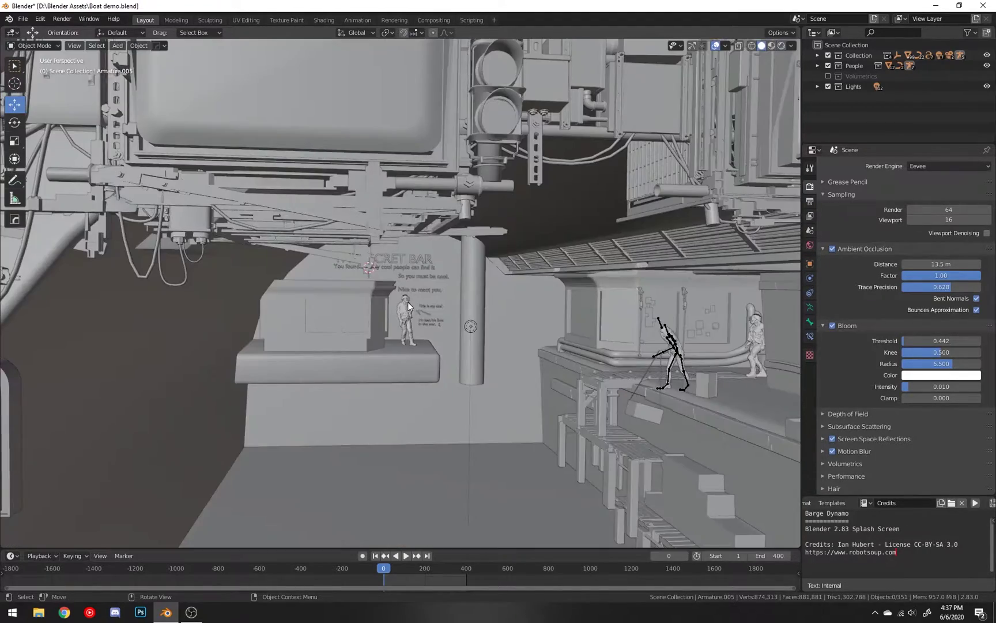
scroll(427, 310, down, 4)
middle_drag(428, 310, 478, 323)
shift+middle_drag(479, 323, 440, 304)
click(431, 215)
mouse_move(427, 226)
middle_down()
mouse_move(446, 264)
mouse_move(502, 281)
mouse_move(342, 262)
mouse_move(264, 233)
middle_up()
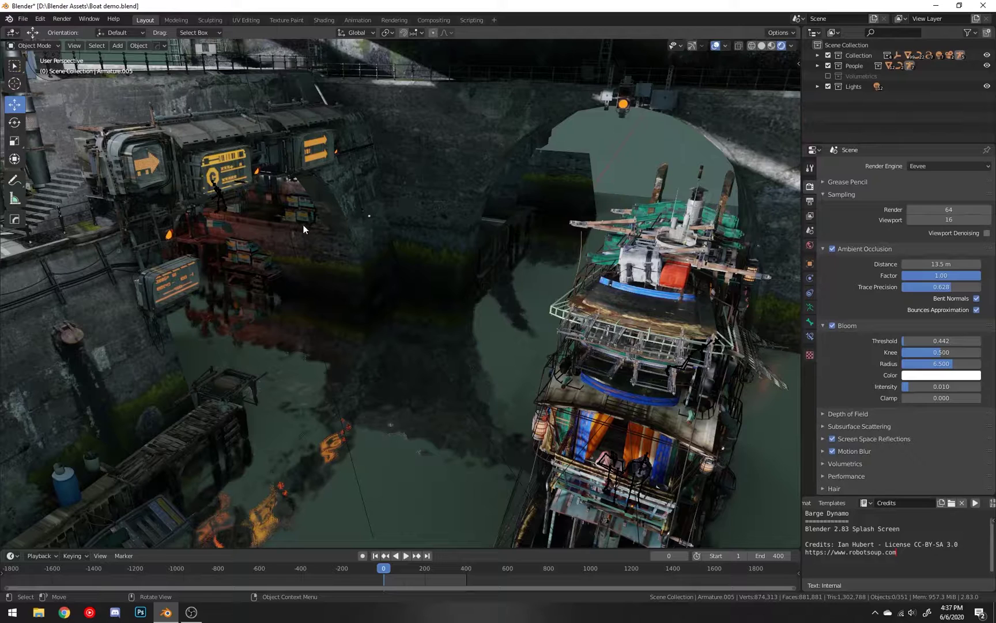
Switch to solid shading and look over the bridge arches and walls beside the canal.
scroll(275, 230, down, 3)
key(z)
click(354, 240)
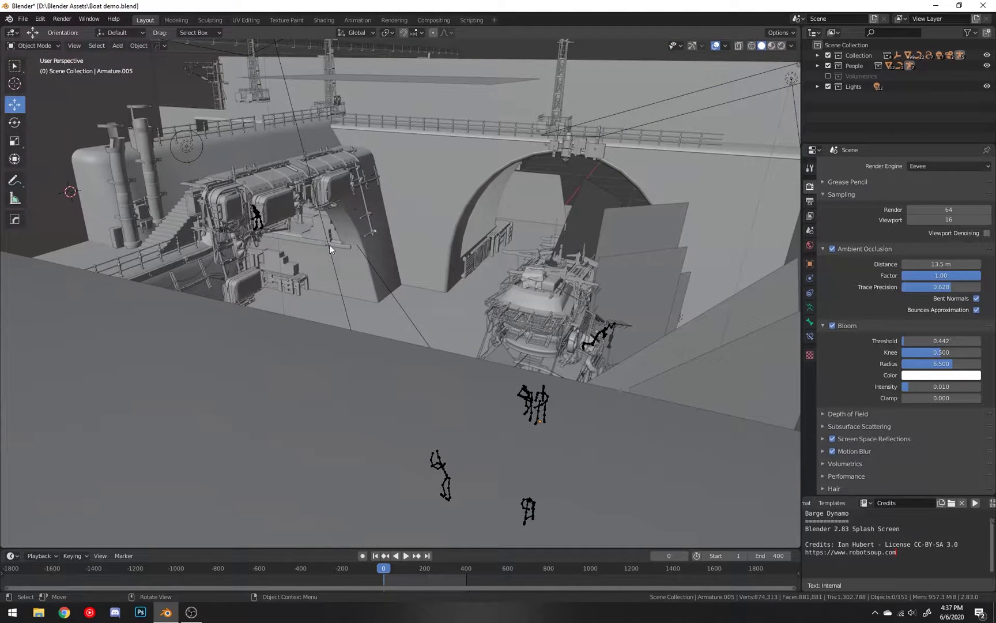
scroll(351, 245, up, 4)
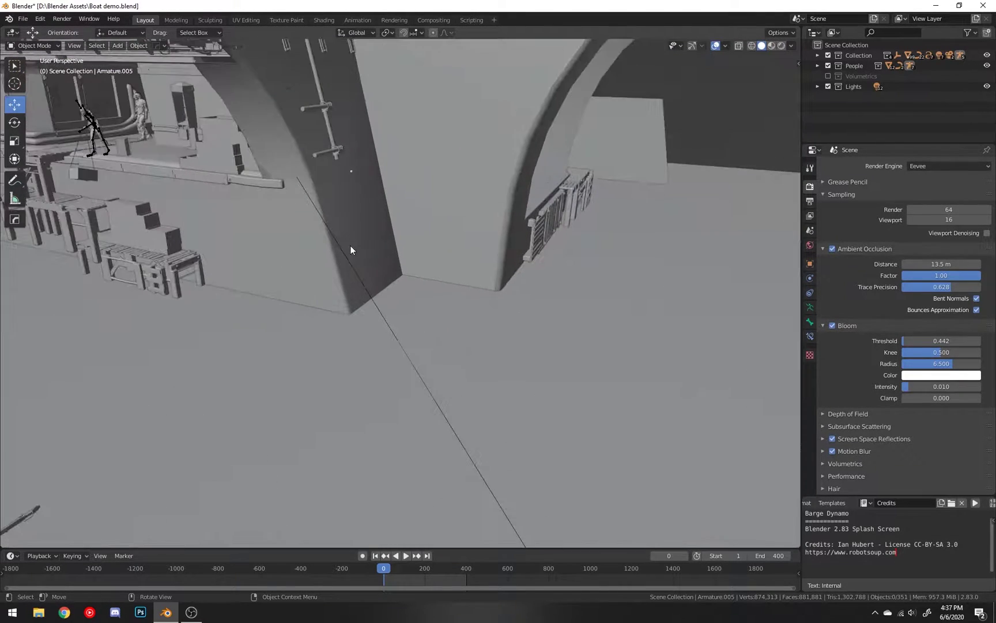
scroll(351, 247, down, 3)
Select the canal wall Cube.039 and inspect its mesh in Edit Mode, returning to Object Mode.
click(351, 245)
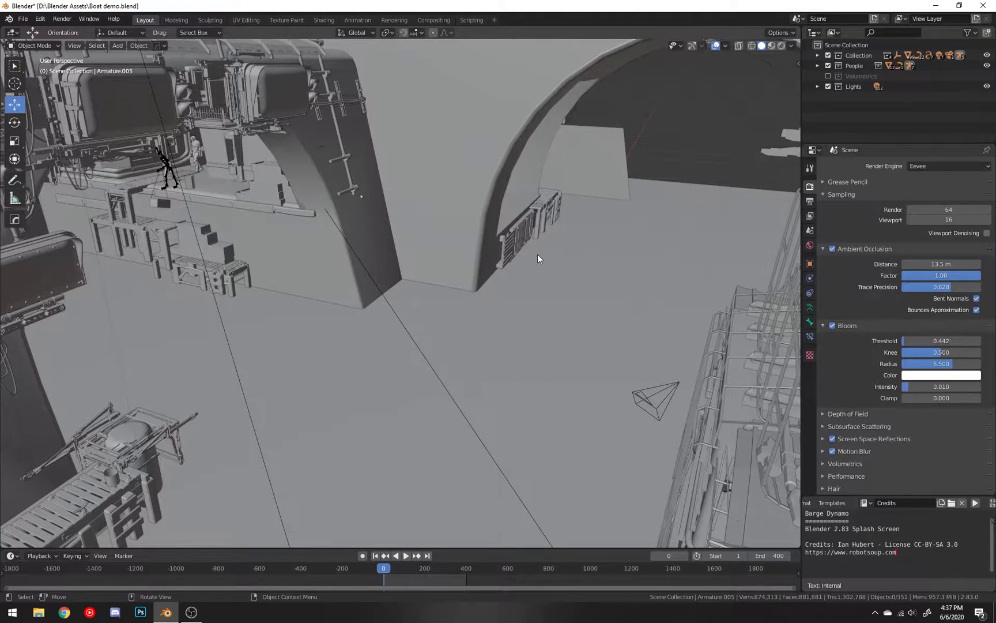
key(Tab)
scroll(462, 194, down, 4)
middle_drag(461, 195, 449, 211)
key(Tab)
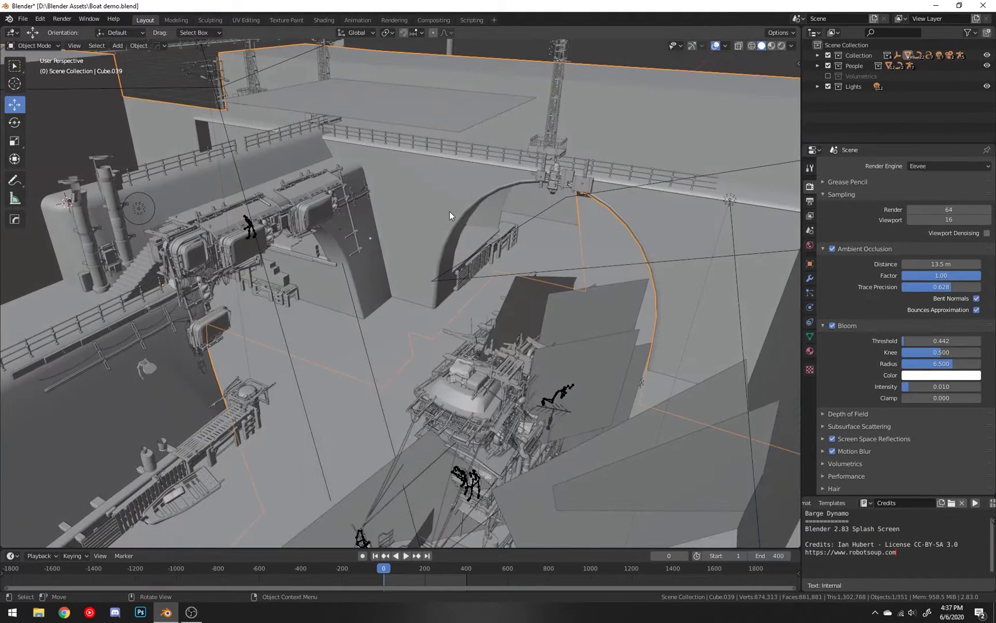
Select The Water object and try moving it.
scroll(264, 226, up, 3)
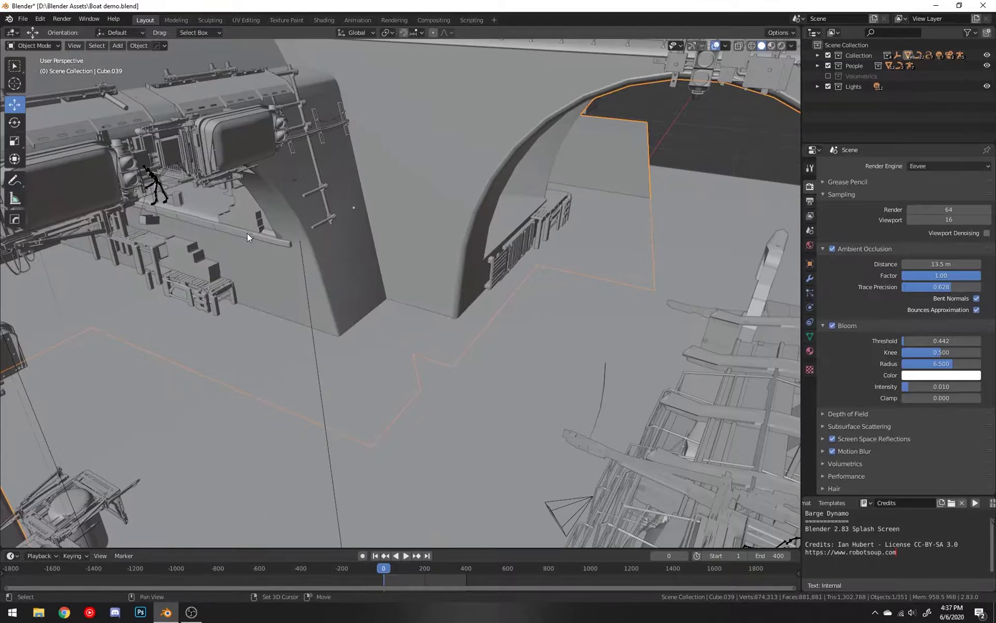
shift+middle_drag(249, 233, 358, 176)
scroll(346, 183, down, 1)
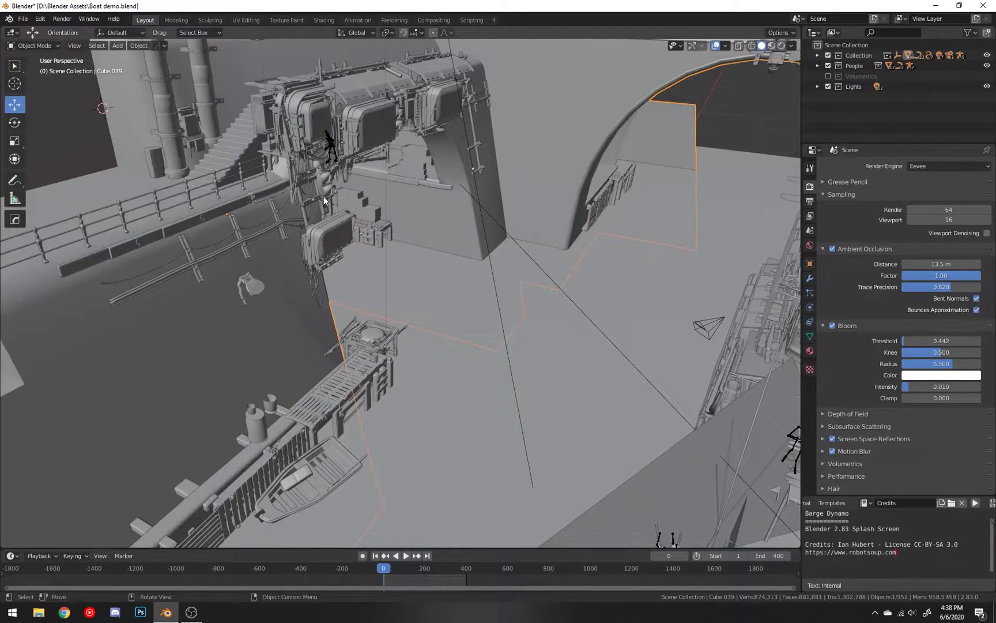
click(195, 320)
key(g)
right_click(294, 263)
Select the canal wall Cube.039 and show its material in the Shading workspace.
scroll(475, 252, down, 3)
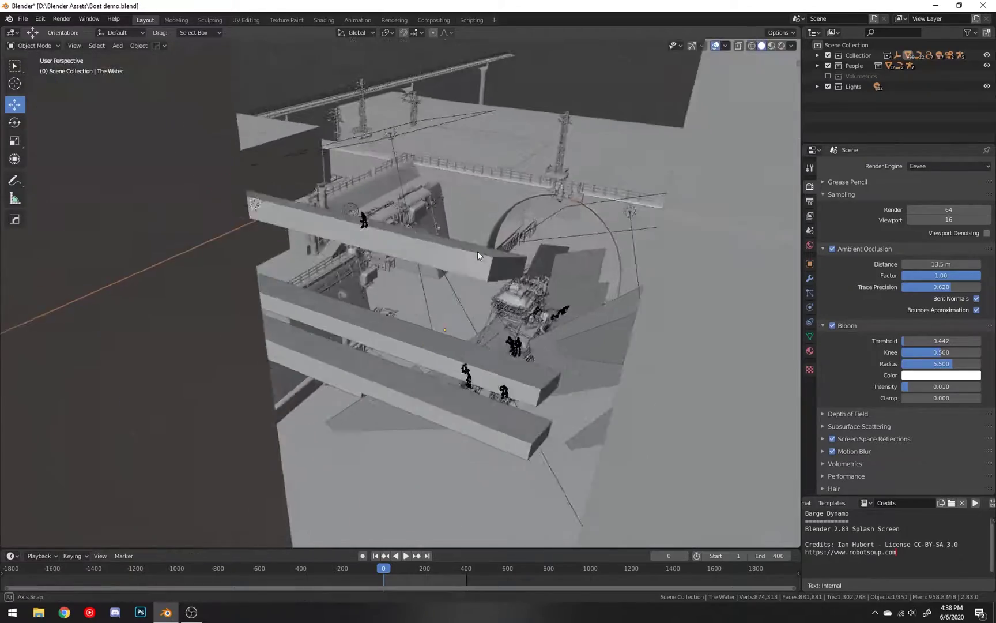
scroll(471, 231, up, 4)
middle_drag(475, 251, 491, 220)
click(552, 108)
middle_drag(553, 107, 475, 161)
click(332, 22)
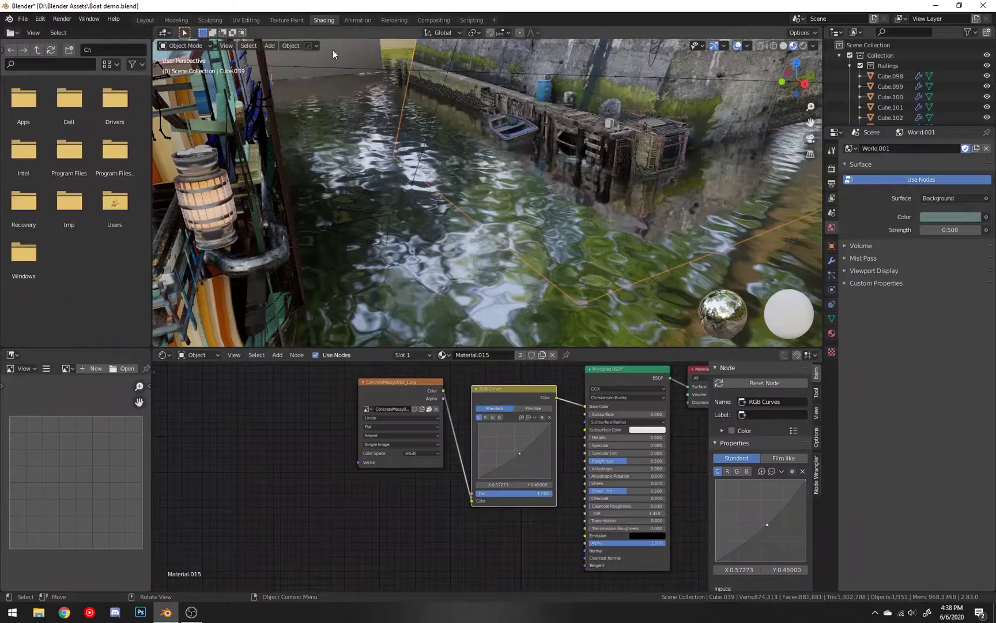
Try moving the RGB Curves point of Material.015 to X 0.28636, Y 0.70625 and undo the change.
scroll(426, 465, up, 2)
scroll(449, 243, down, 1)
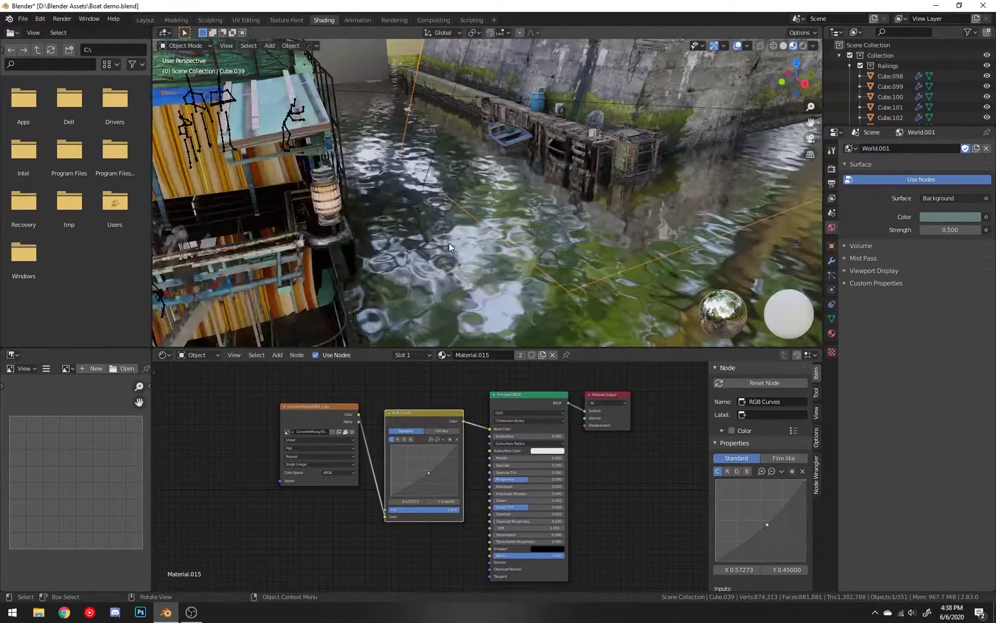
middle_drag(449, 242, 425, 273)
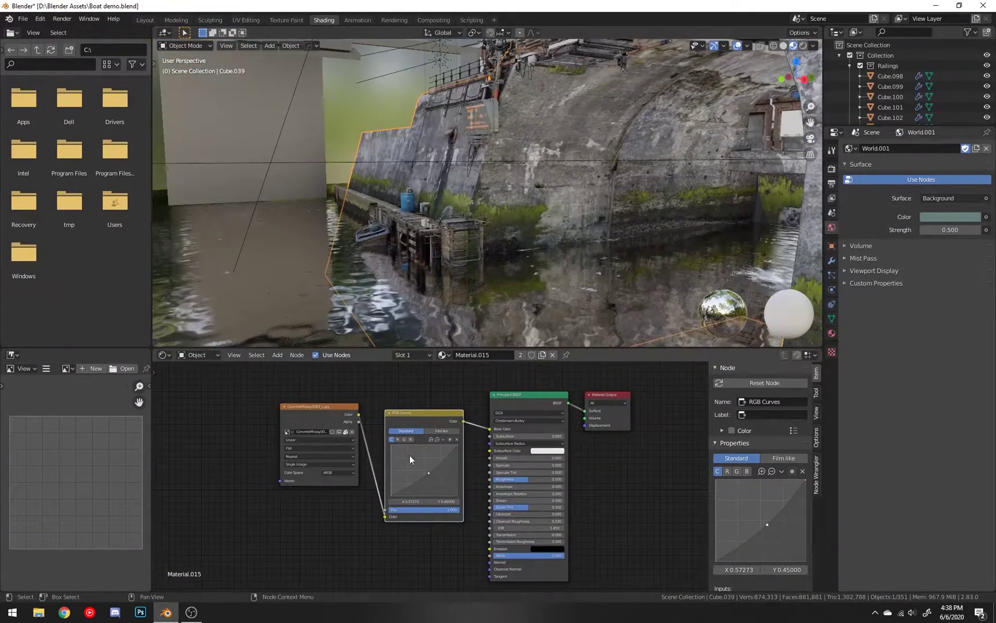
scroll(429, 472, up, 3)
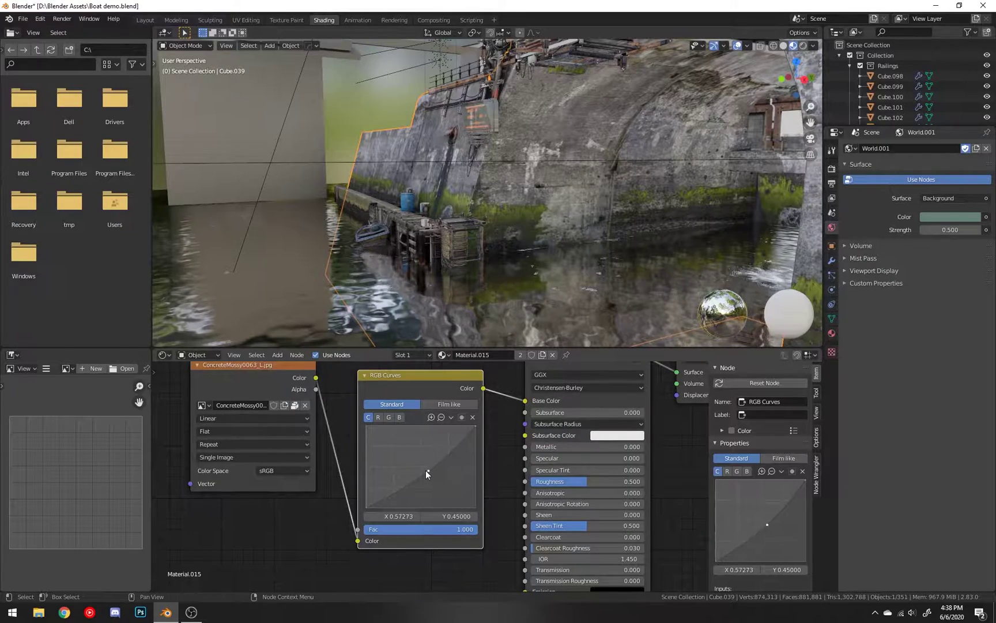
drag(425, 473, 397, 450)
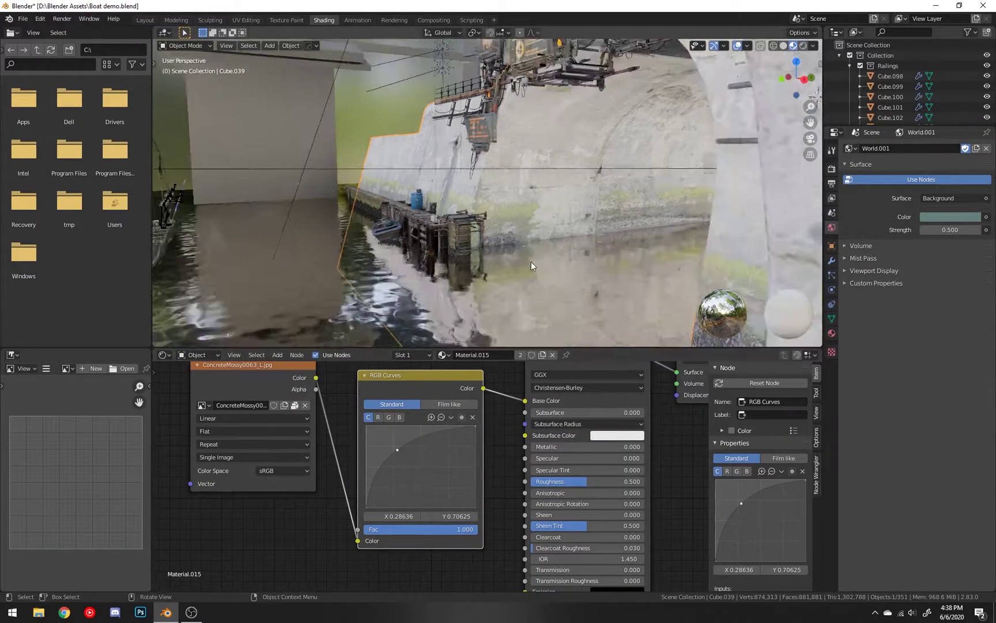
middle_drag(531, 261, 516, 240)
key(KP_0)
key(ctrl+z)
Examine the wall's Material.015 nodes from the mossy concrete image texture through RGB Curves to the Material Output.
scroll(374, 396, up, 3)
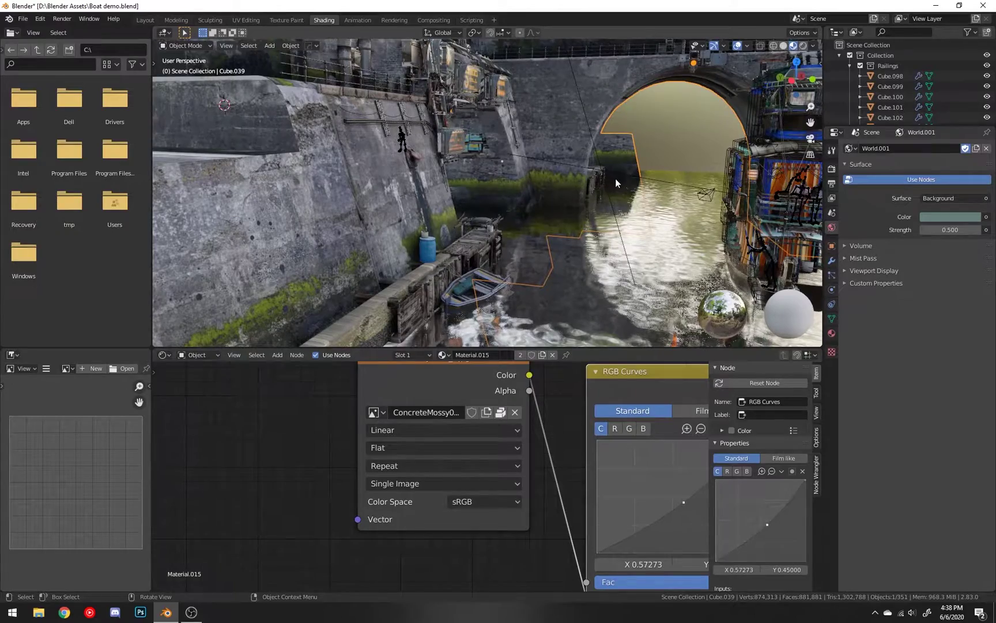
middle_drag(580, 144, 554, 160)
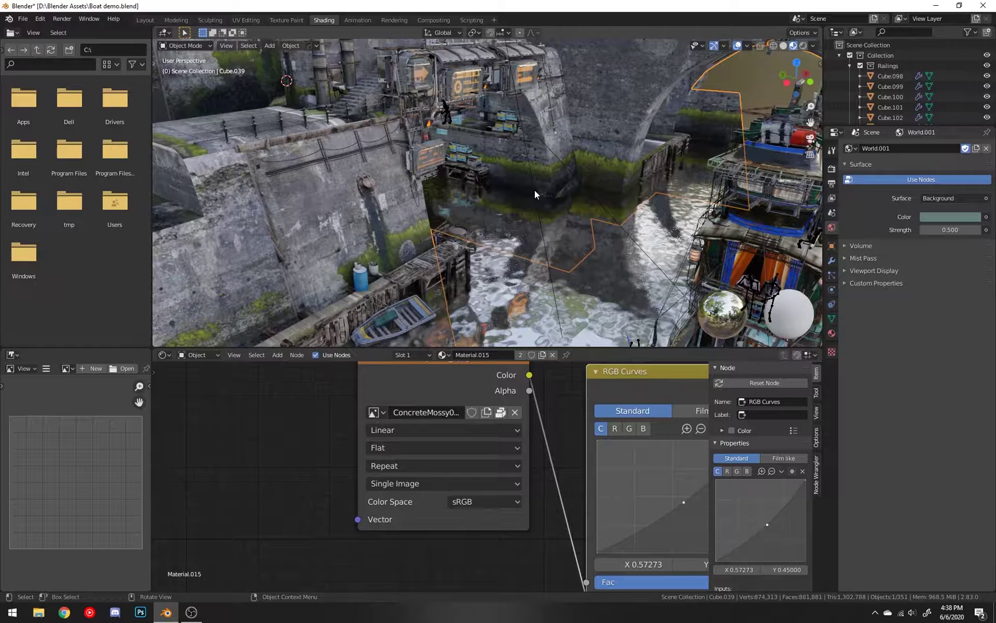
scroll(529, 467, down, 3)
scroll(525, 442, up, 4)
middle_drag(584, 454, 468, 457)
scroll(525, 443, down, 4)
scroll(441, 405, down, 3)
scroll(554, 481, down, 3)
scroll(605, 502, up, 4)
middle_drag(637, 516, 538, 480)
scroll(392, 428, down, 2)
scroll(522, 473, up, 1)
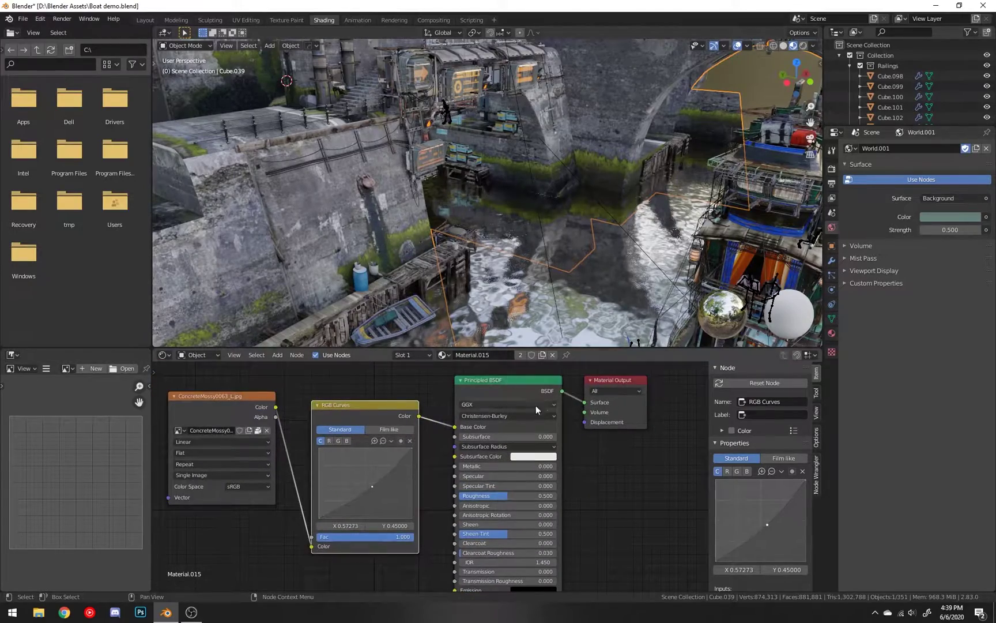
middle_drag(541, 411, 393, 419)
scroll(500, 199, down, 4)
Inspect the textured wooden dock, the rowing boat and the mossy concrete walls along the canal.
middle_drag(500, 199, 650, 187)
scroll(508, 242, up, 2)
middle_drag(508, 241, 571, 227)
scroll(571, 227, up, 3)
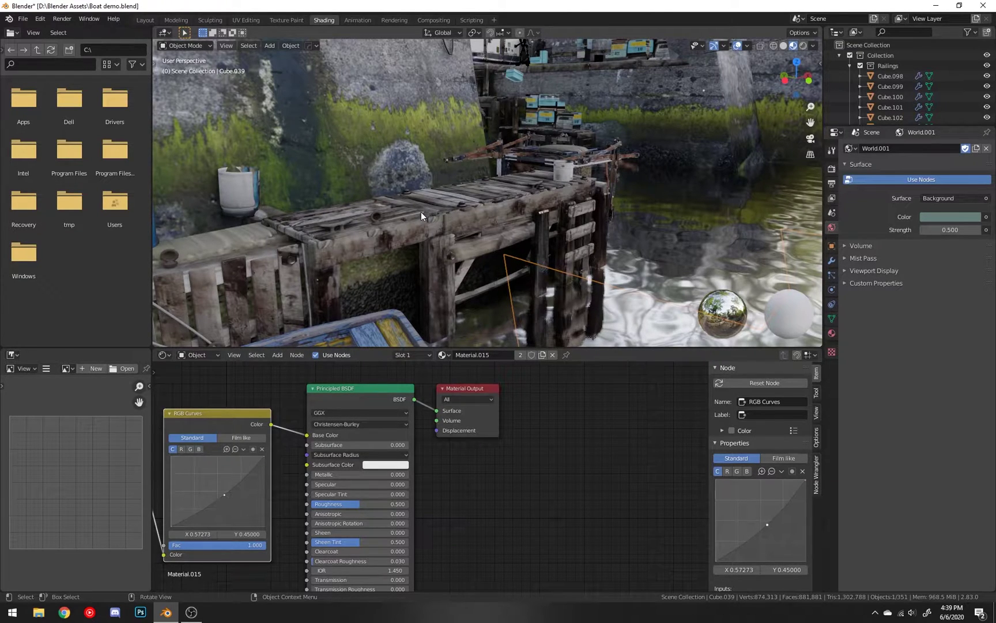
scroll(439, 199, down, 3)
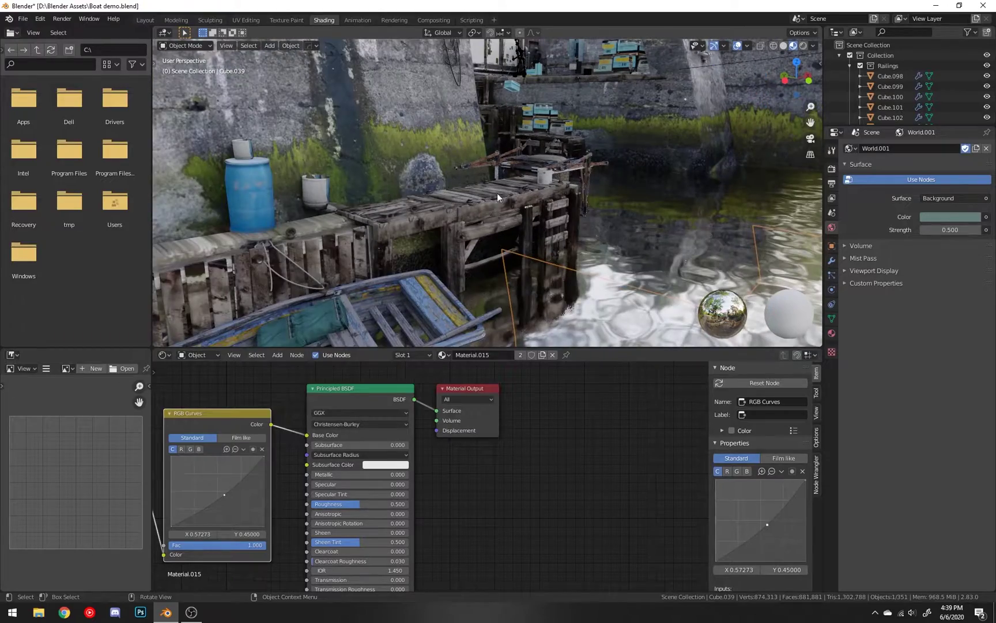
scroll(544, 202, down, 3)
middle_drag(544, 202, 625, 203)
scroll(509, 197, up, 3)
scroll(508, 197, down, 3)
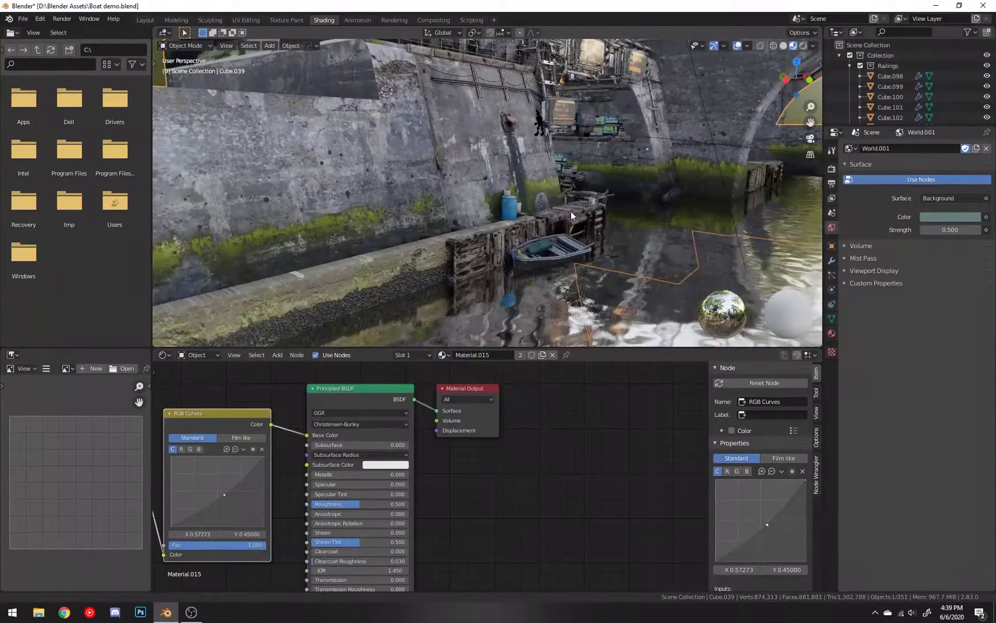
scroll(360, 411, down, 1)
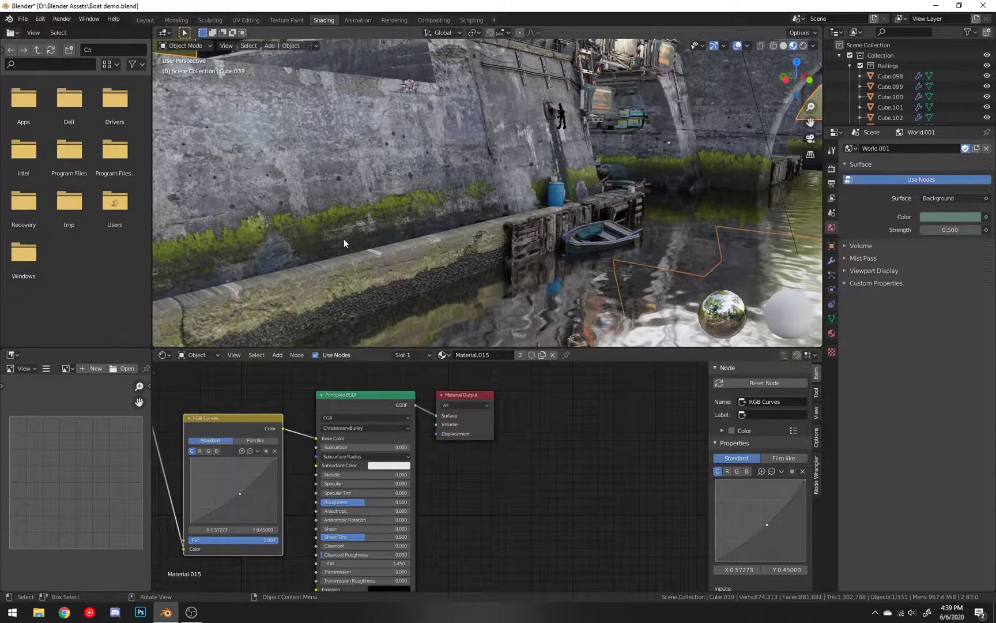
Select the stacked blue boxes on the dock and the ledge, view their material, and clear the selection.
middle_drag(506, 180, 405, 209)
click(340, 210)
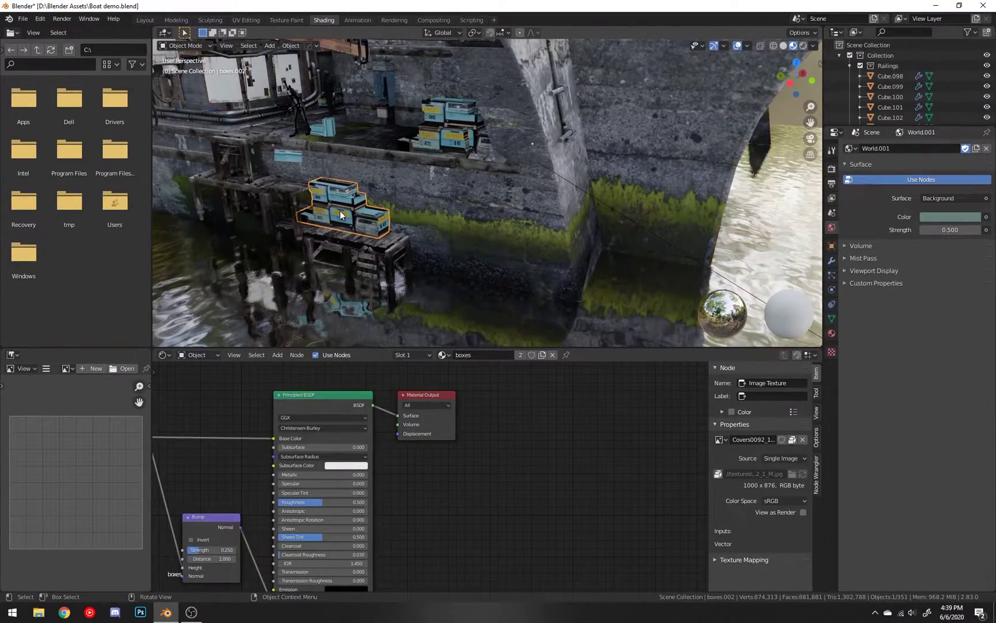
click(464, 96)
click(455, 111)
scroll(454, 112, down, 2)
middle_drag(454, 112, 503, 198)
key(a)
key(a)
Select #Steel Cover.001 above the illuminated sign and examine its Material.009 nodes and its mesh in Edit Mode.
scroll(503, 199, up, 3)
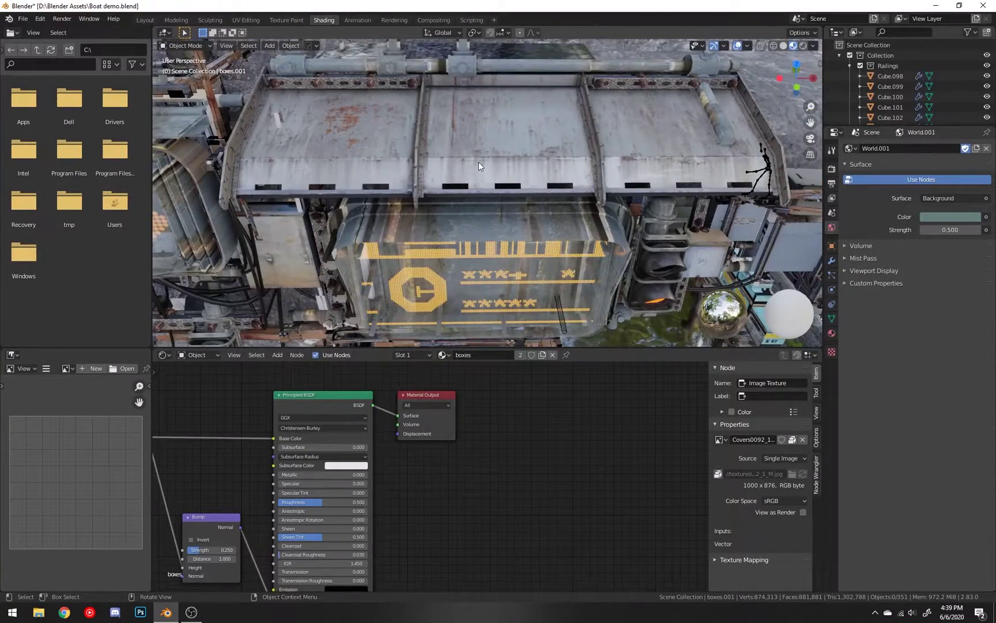
click(482, 143)
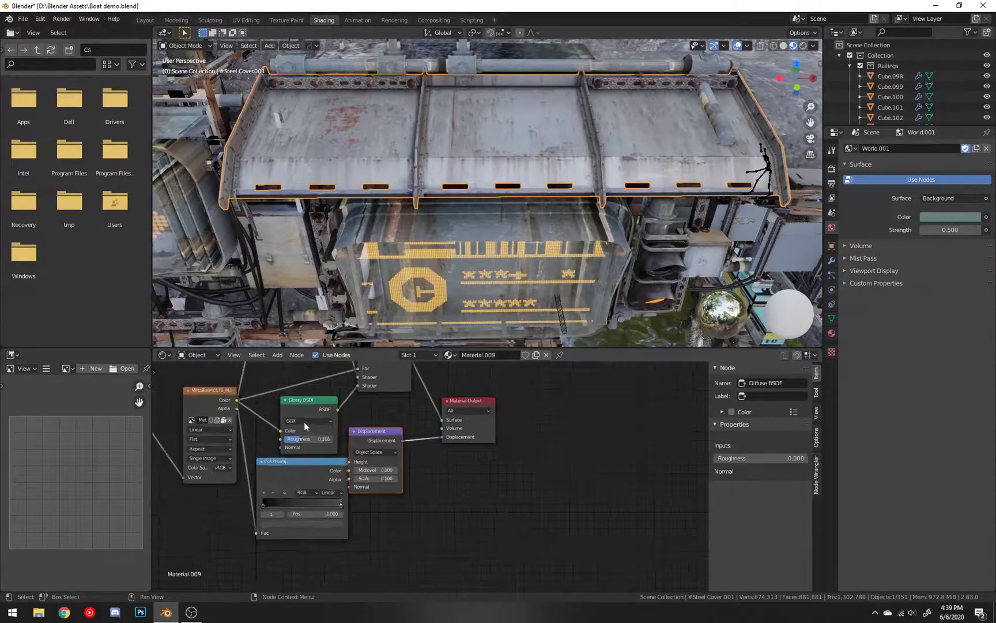
middle_drag(303, 422, 373, 494)
scroll(521, 132, down, 3)
middle_drag(522, 131, 466, 260)
key(Tab)
key(Tab)
Select and frame the Angled_Whispy_Steam.009 plane over the water and view it against the dock and barge.
scroll(531, 215, down, 5)
click(467, 260)
key(KP_Decimal)
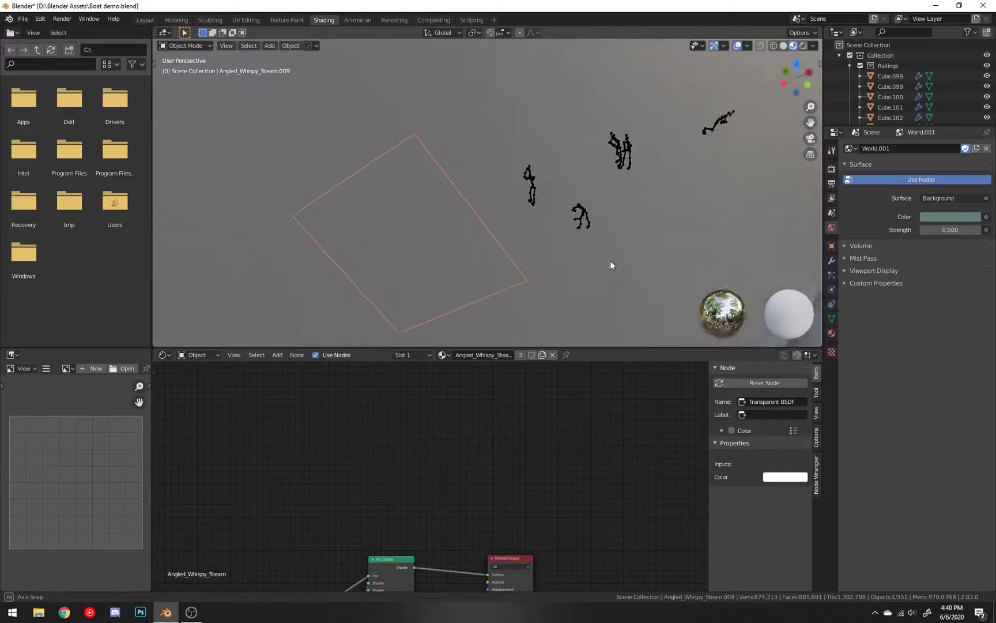
middle_drag(618, 263, 548, 214)
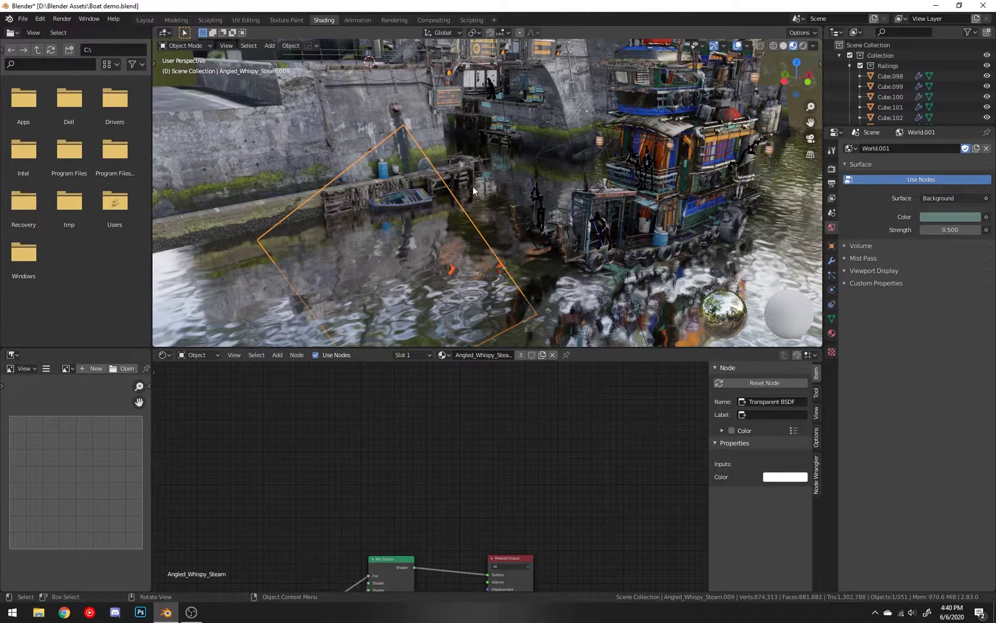
View the scene through the camera and look over the object list in the scene collection.
middle_drag(473, 190, 482, 219)
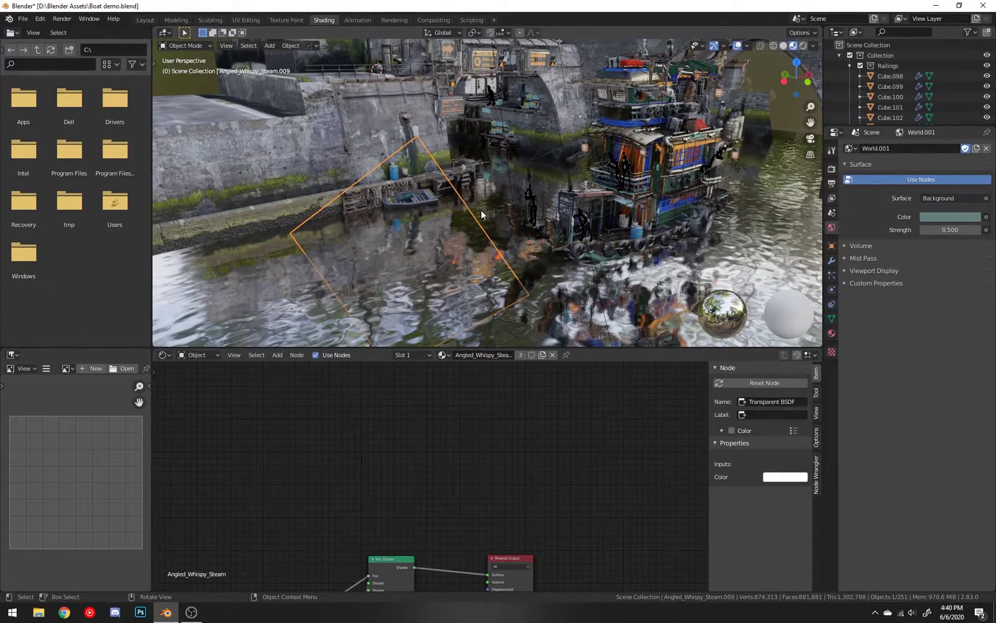
key(KP_0)
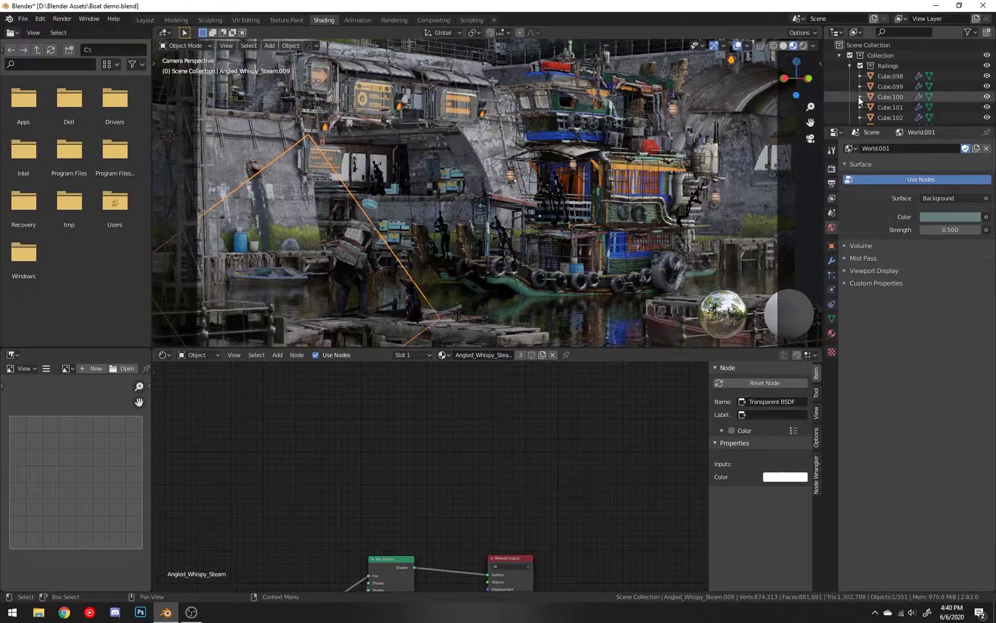
scroll(856, 93, down, 5)
scroll(853, 89, up, 5)
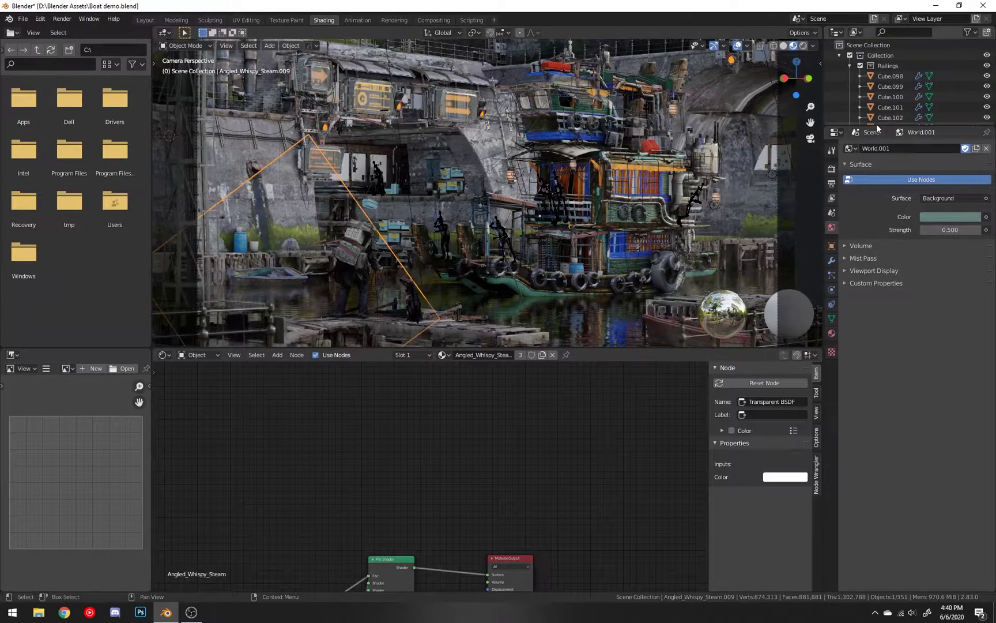
drag(874, 125, 875, 158)
Show the camera view with rendered shading in the Layout workspace and enable the Volumetrics collection.
click(146, 20)
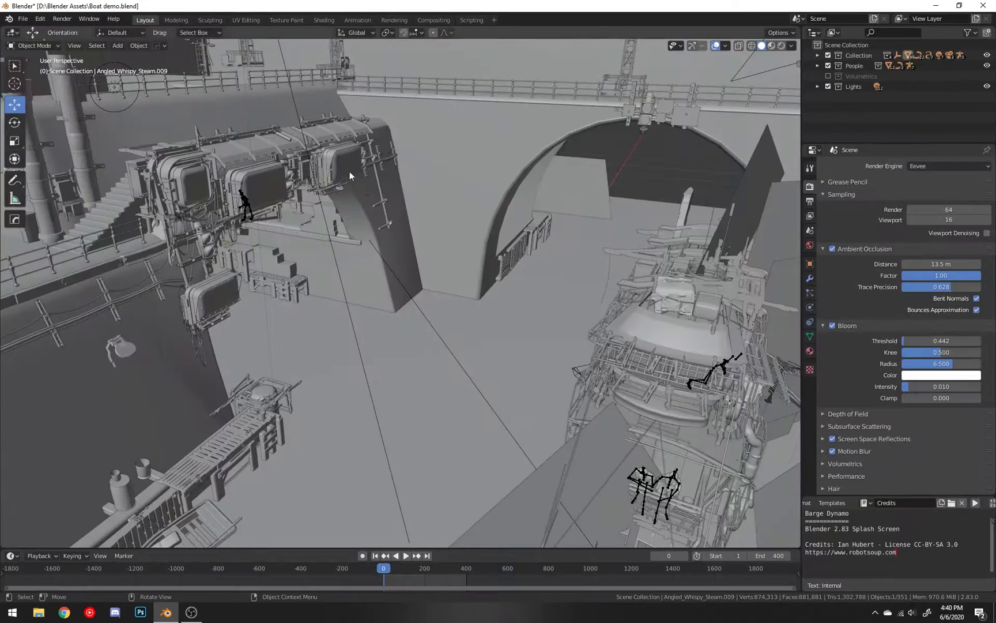
key(KP_1)
key(KP_0)
key(z)
scroll(636, 260, down, 6)
click(828, 75)
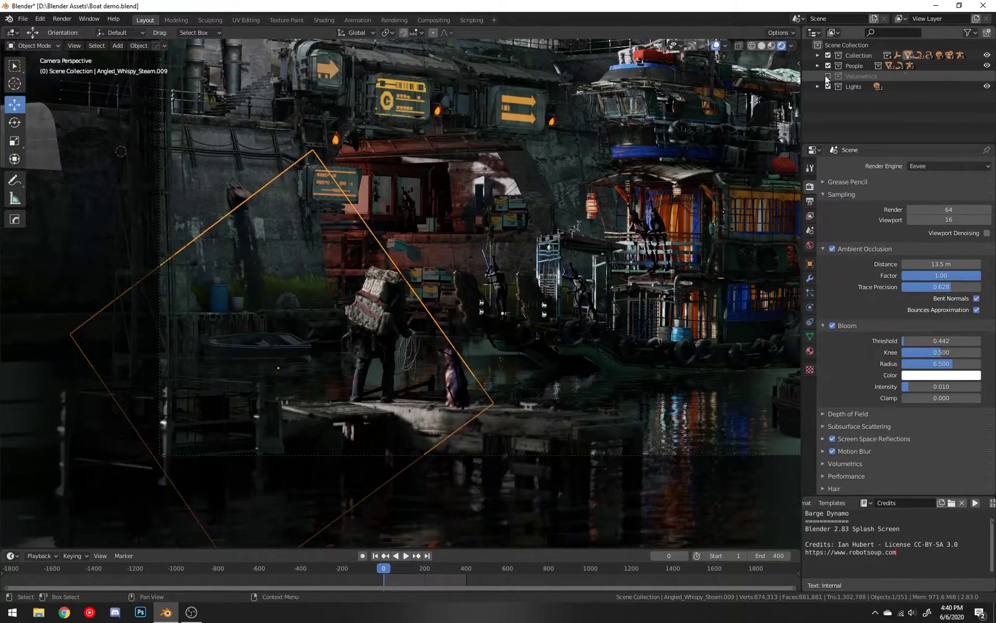
scroll(437, 191, down, 2)
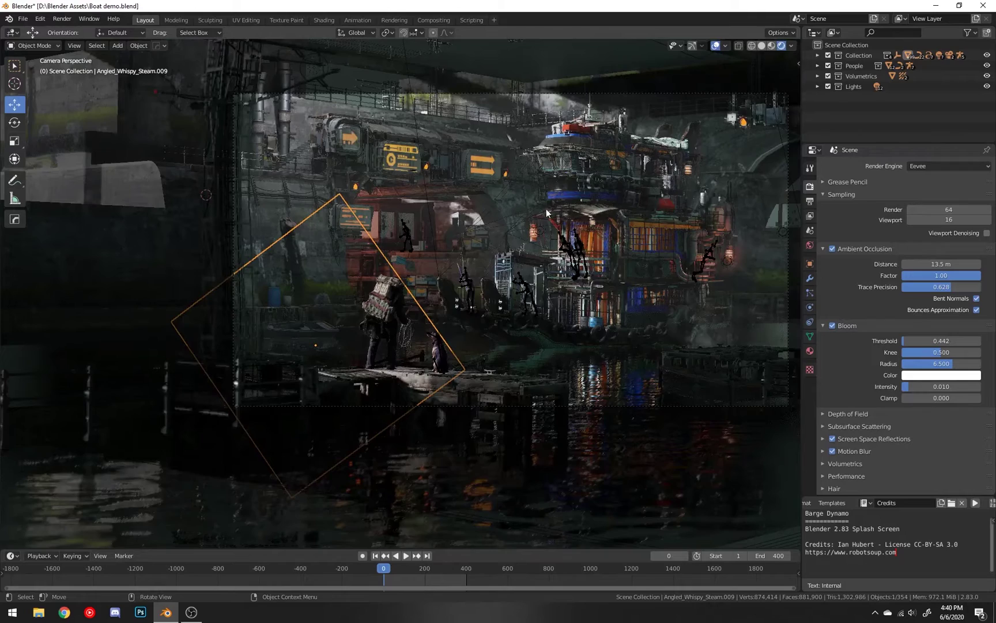
scroll(454, 236, down, 2)
scroll(454, 234, up, 3)
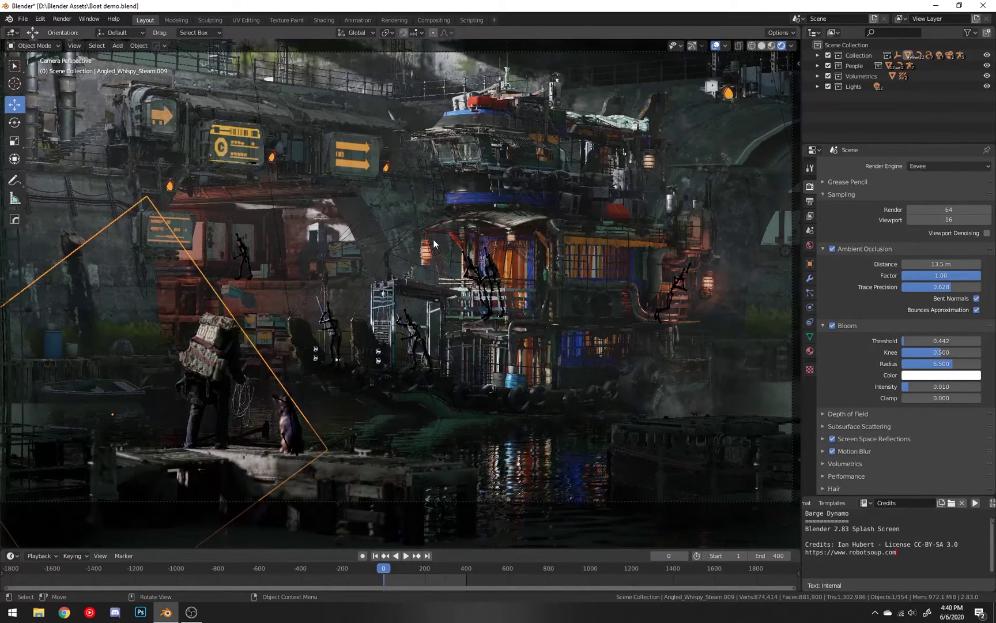
Return the viewport to solid shading, render the current frame, and examine the blue boxes and figures around the traveller up close.
key(z)
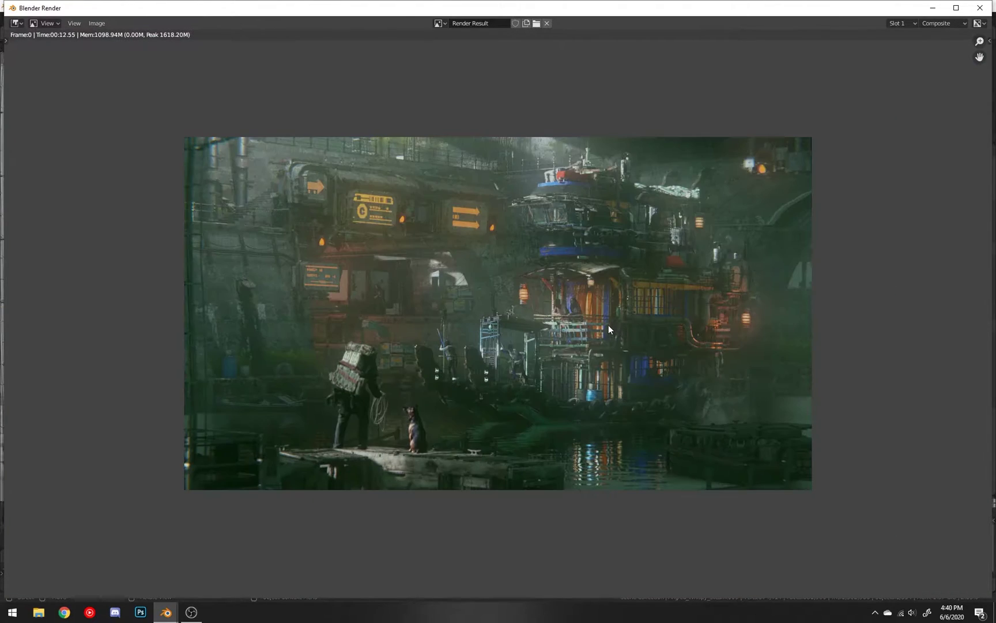
scroll(609, 329, up, 1)
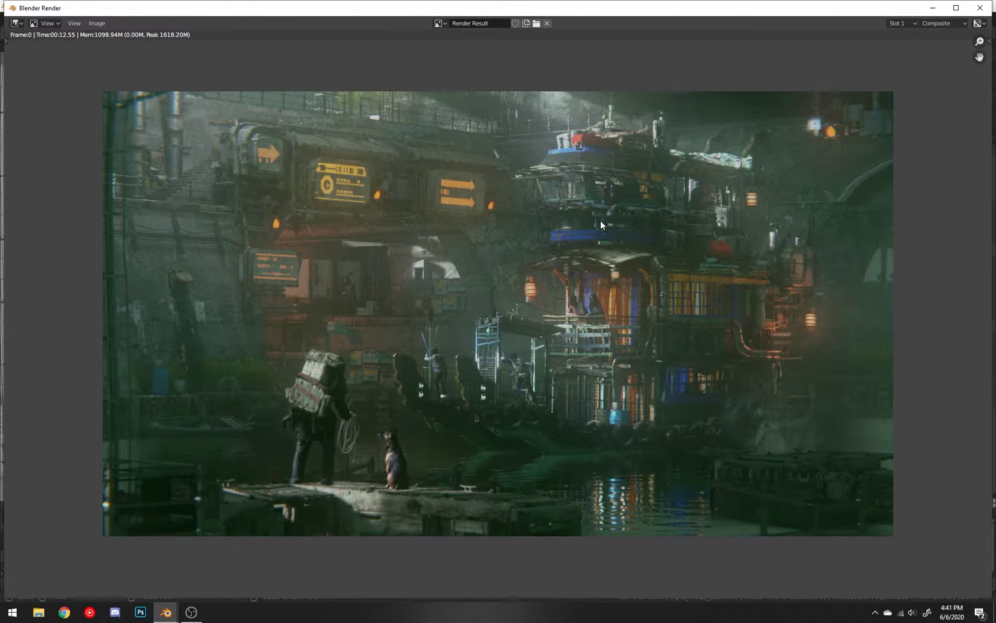
middle_drag(699, 353, 501, 260)
scroll(500, 259, up, 3)
scroll(651, 356, down, 2)
middle_drag(343, 295, 580, 351)
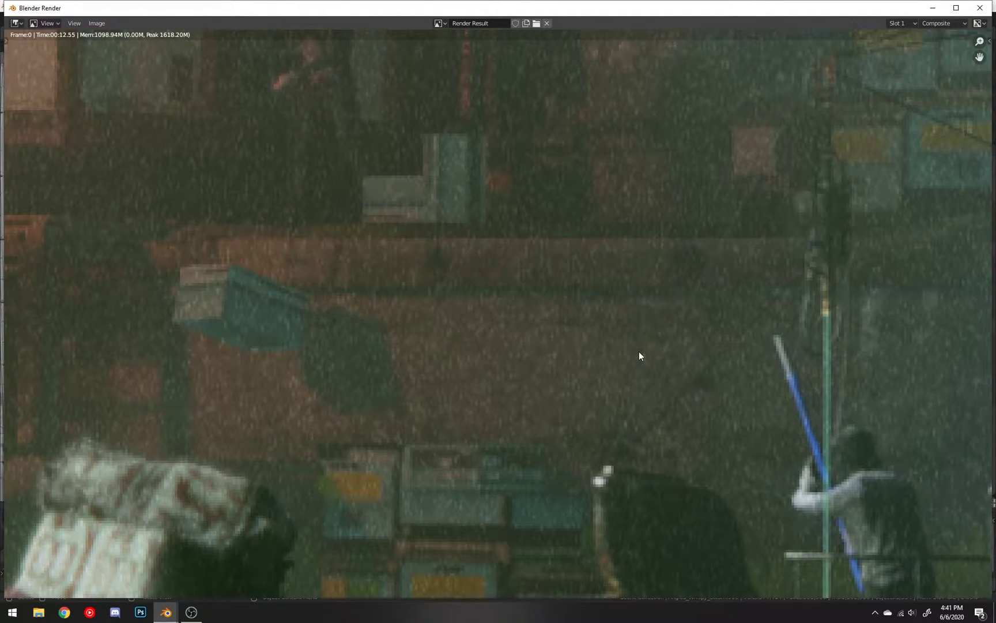
scroll(639, 356, down, 4)
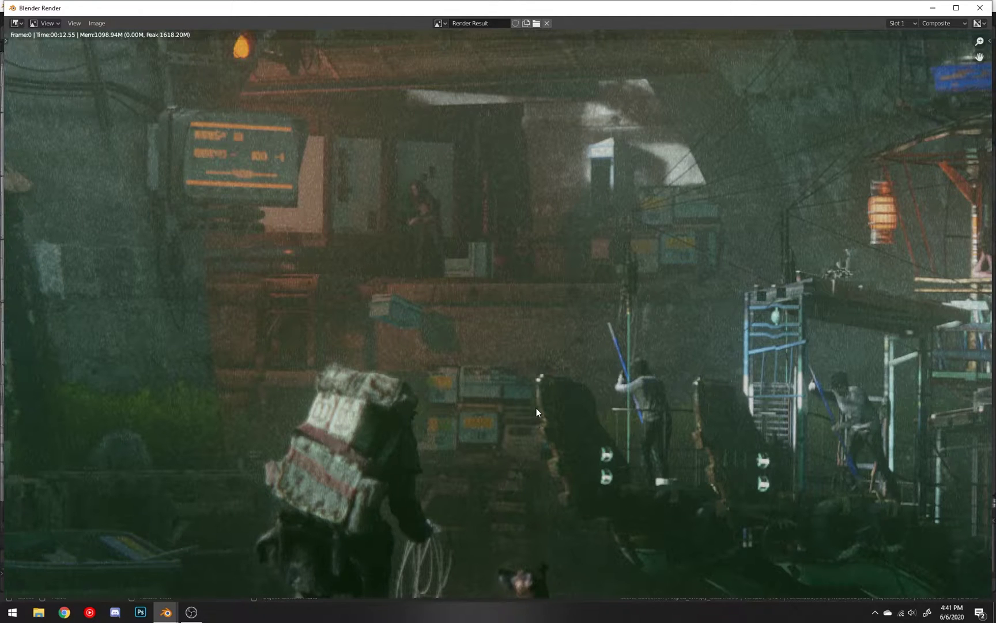
scroll(532, 425, down, 4)
middle_drag(724, 470, 663, 498)
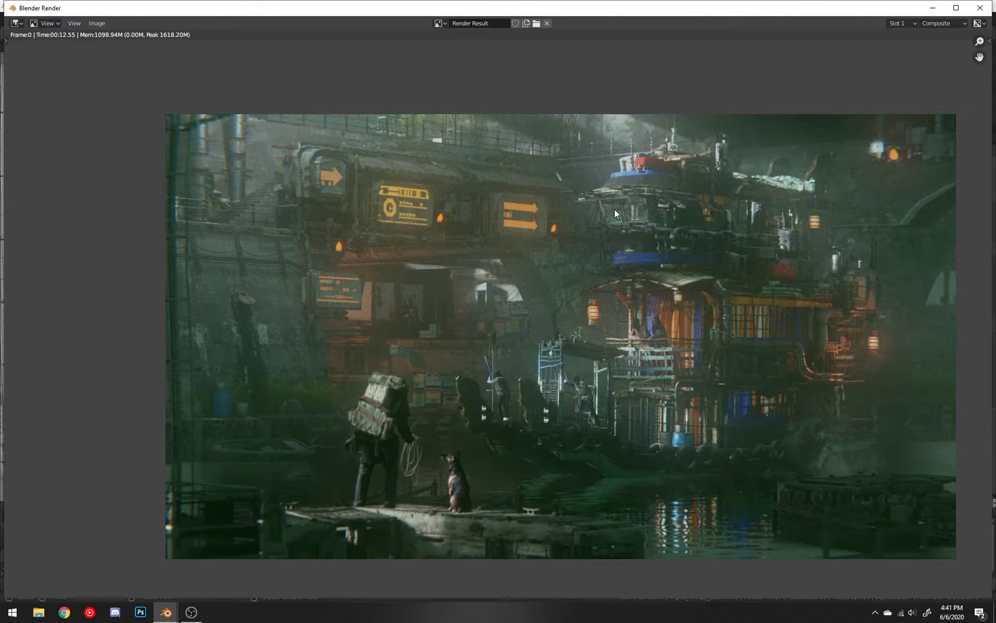
Examine the rendered barge, its lanterns and the illuminated signs in the render result, and close the render window.
scroll(614, 213, up, 5)
scroll(760, 392, down, 3)
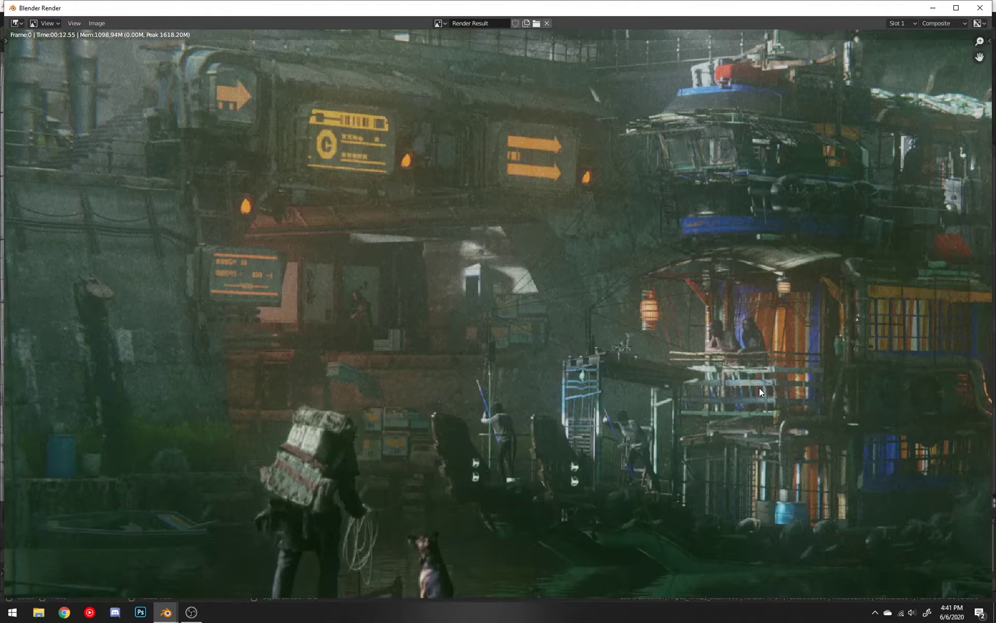
scroll(788, 353, down, 1)
middle_drag(788, 340, 822, 287)
scroll(679, 312, down, 3)
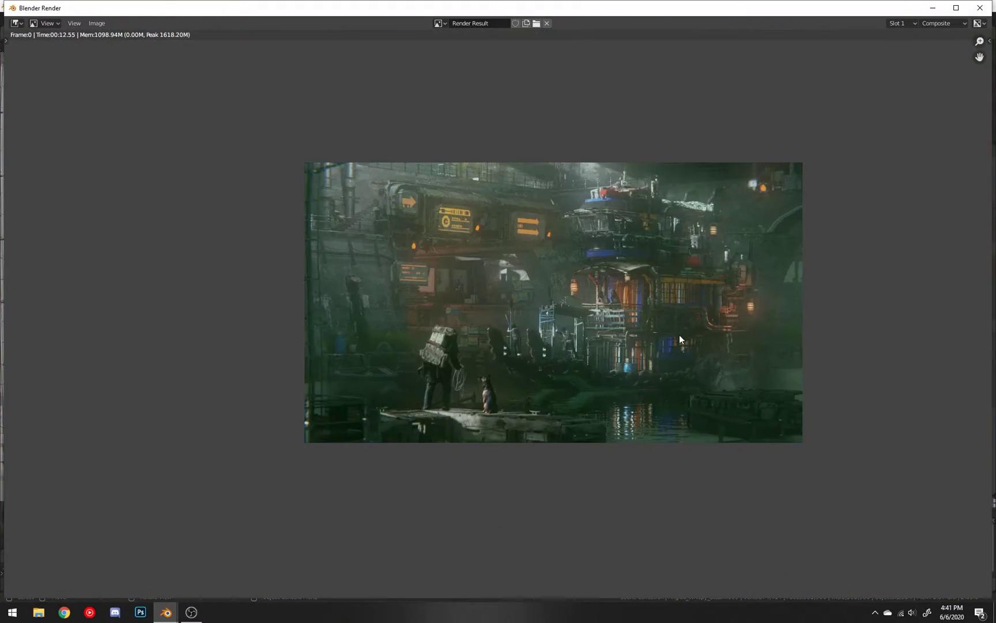
middle_drag(679, 335, 636, 348)
scroll(651, 351, up, 1)
scroll(675, 351, up, 2)
scroll(682, 353, down, 1)
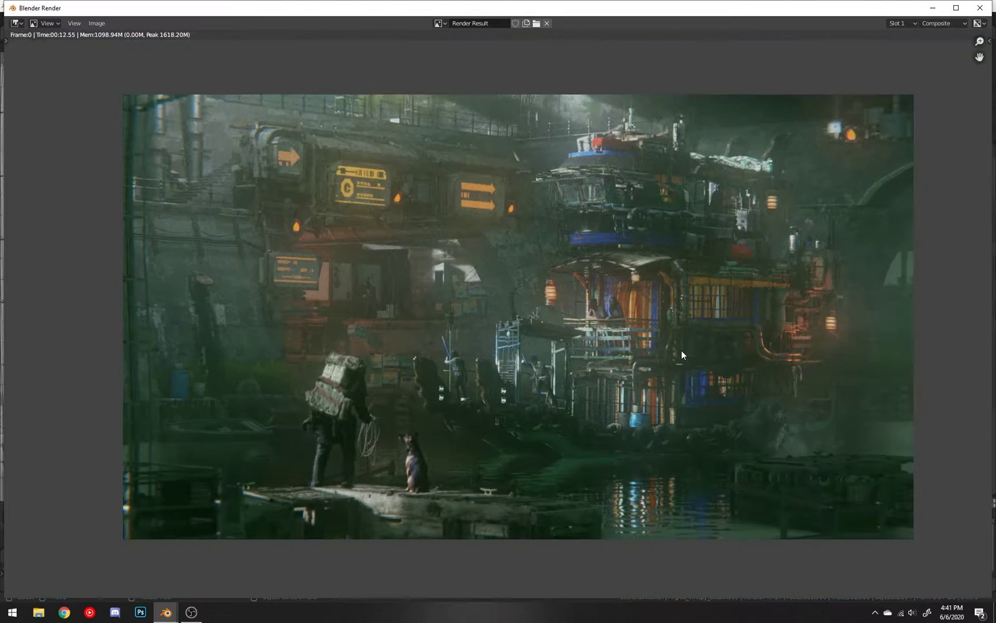
scroll(671, 357, up, 2)
middle_drag(727, 305, 648, 313)
scroll(568, 321, down, 1)
scroll(648, 313, up, 1)
scroll(487, 160, down, 3)
middle_drag(309, 104, 337, 138)
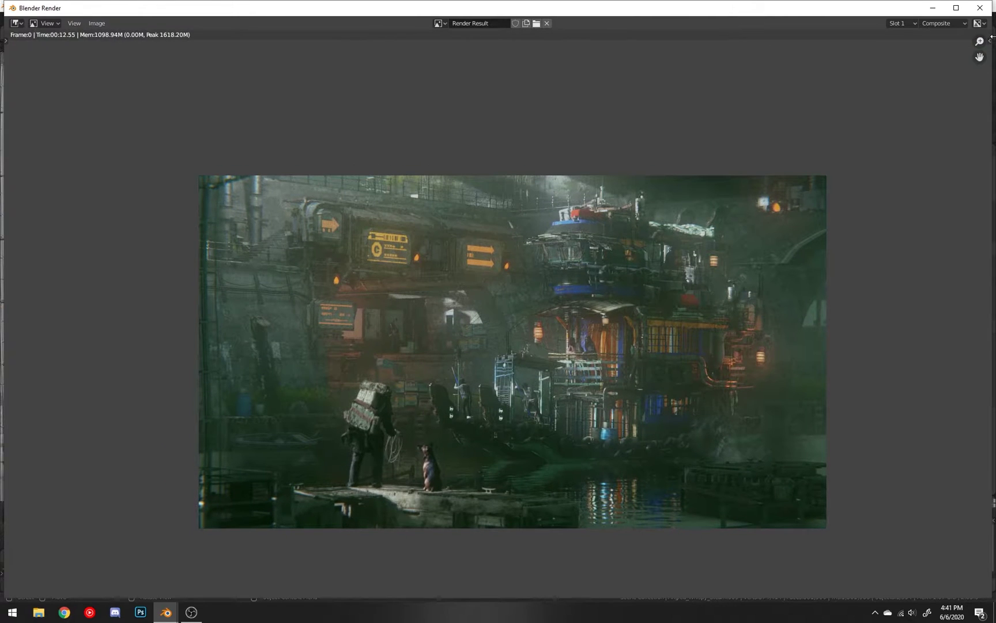
key(Escape)
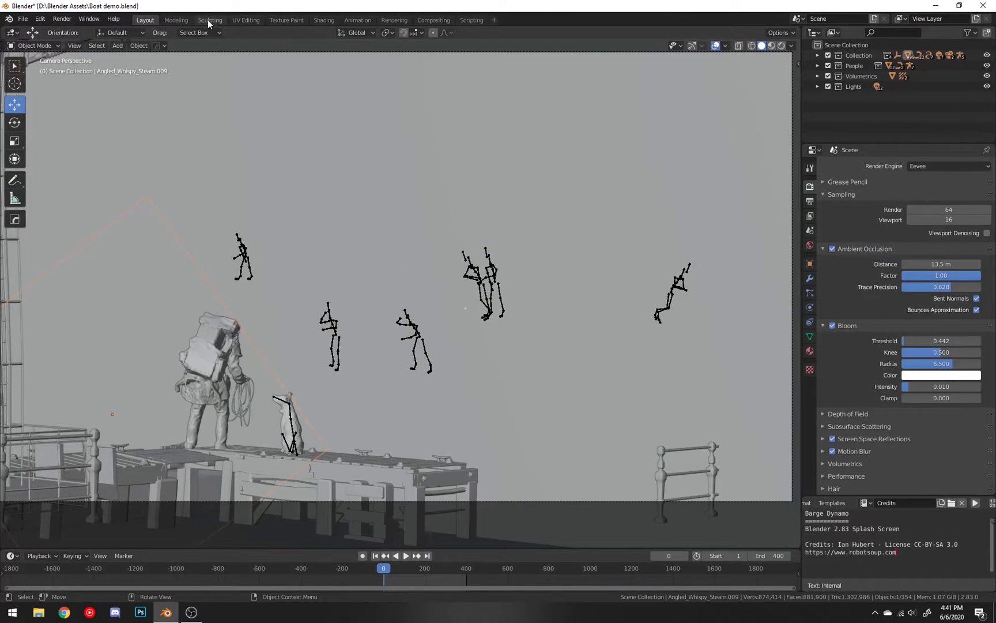
Open the Compositing workspace and follow the node tree from Render Layers to the Multiply, Viewer and Composite nodes.
click(403, 20)
click(421, 19)
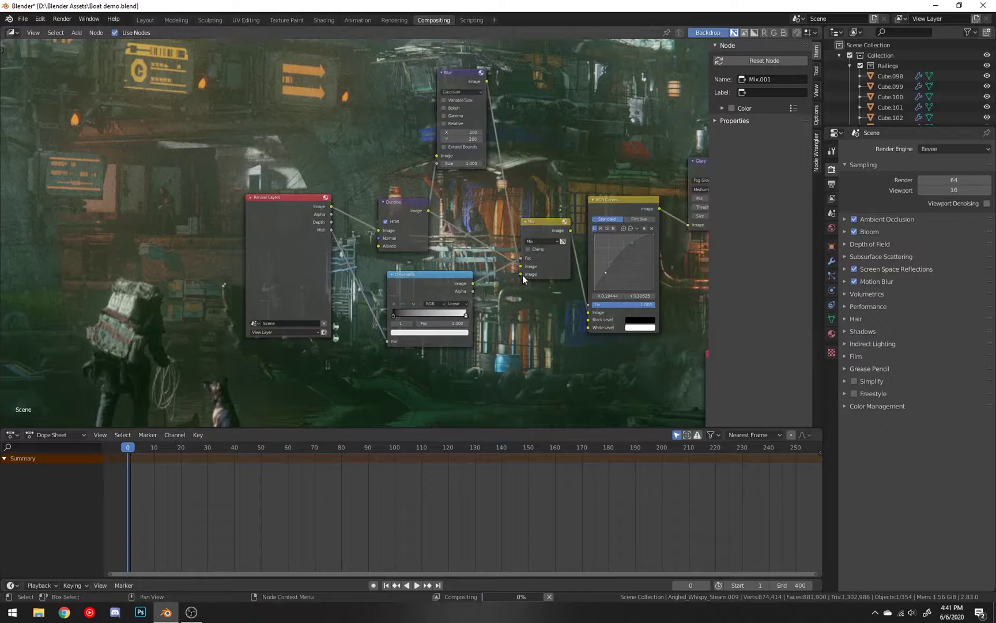
scroll(528, 275, down, 1)
middle_drag(688, 194, 485, 205)
scroll(490, 225, up, 2)
middle_drag(426, 218, 386, 191)
middle_drag(313, 197, 222, 165)
scroll(519, 267, up, 4)
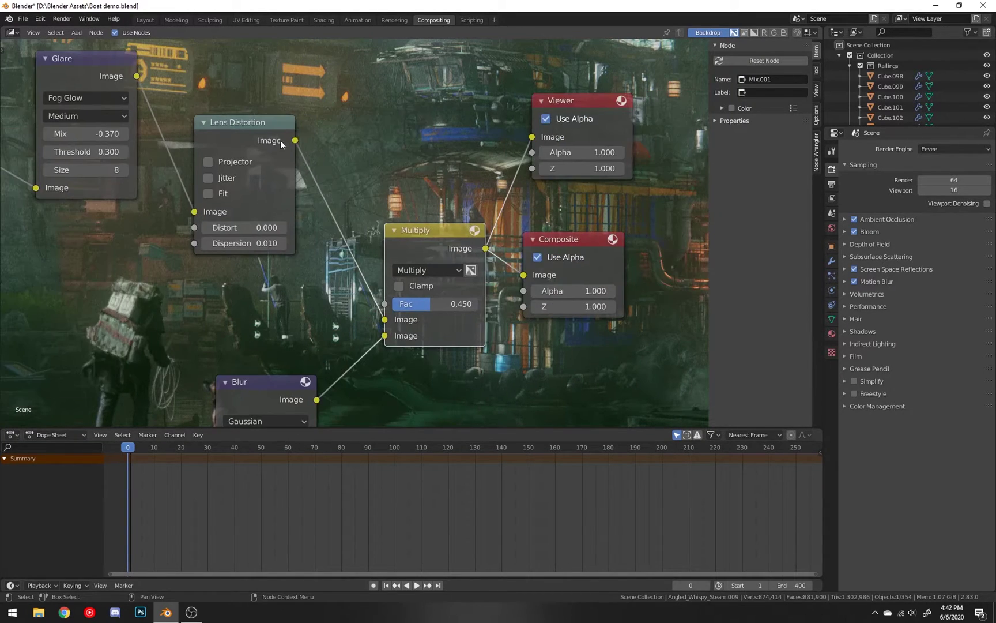
Preview the Lens Distortion node's output through the Viewer node and set the backdrop zoom to 0.75.
ctrl+shift+click(249, 145)
scroll(436, 290, down, 1)
middle_drag(436, 291, 660, 223)
click(815, 89)
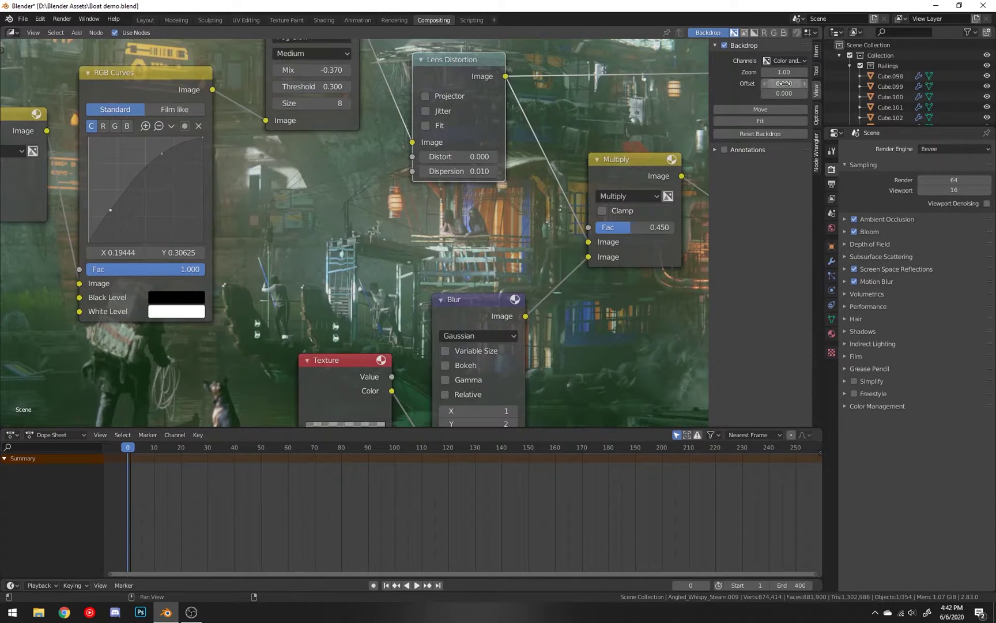
drag(784, 72, 770, 72)
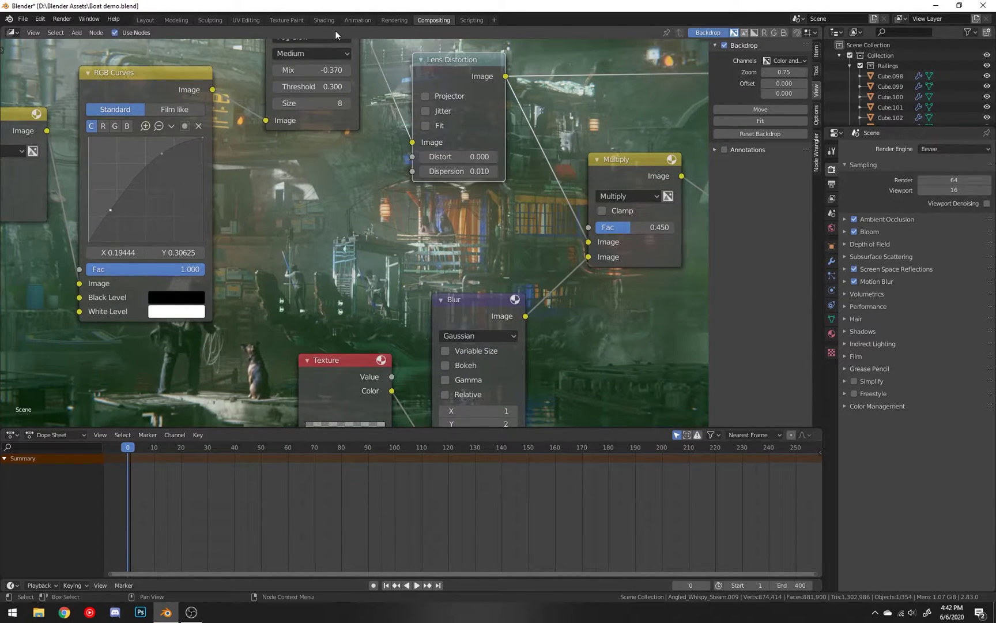
mouse_move(300, 133)
middle_down()
mouse_move(285, 74)
mouse_move(312, 134)
middle_up()
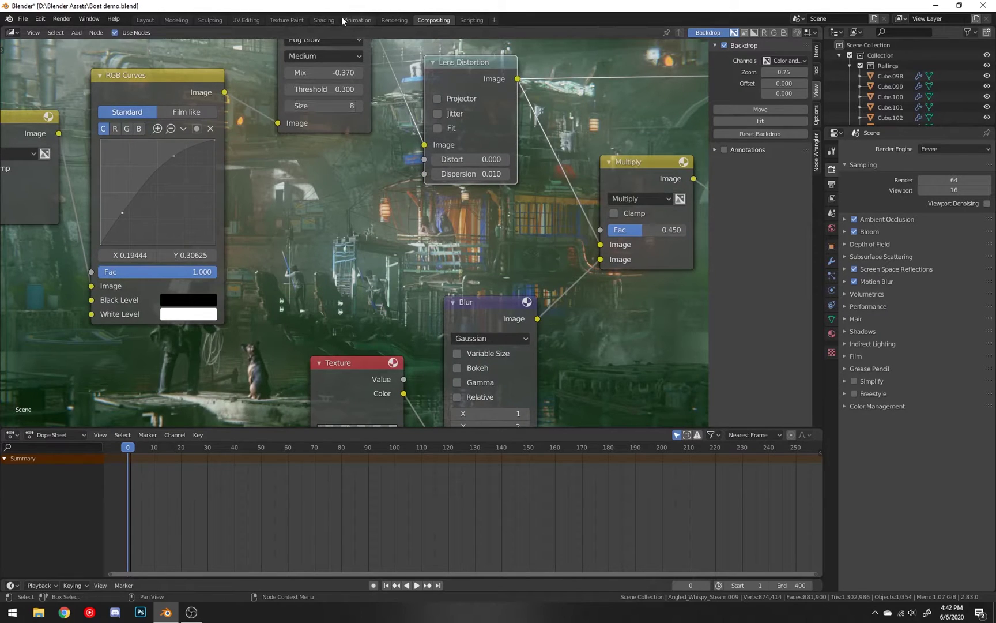
Display the Viewer Node image in the Rendering workspace and examine the Lens Distortion output.
click(387, 20)
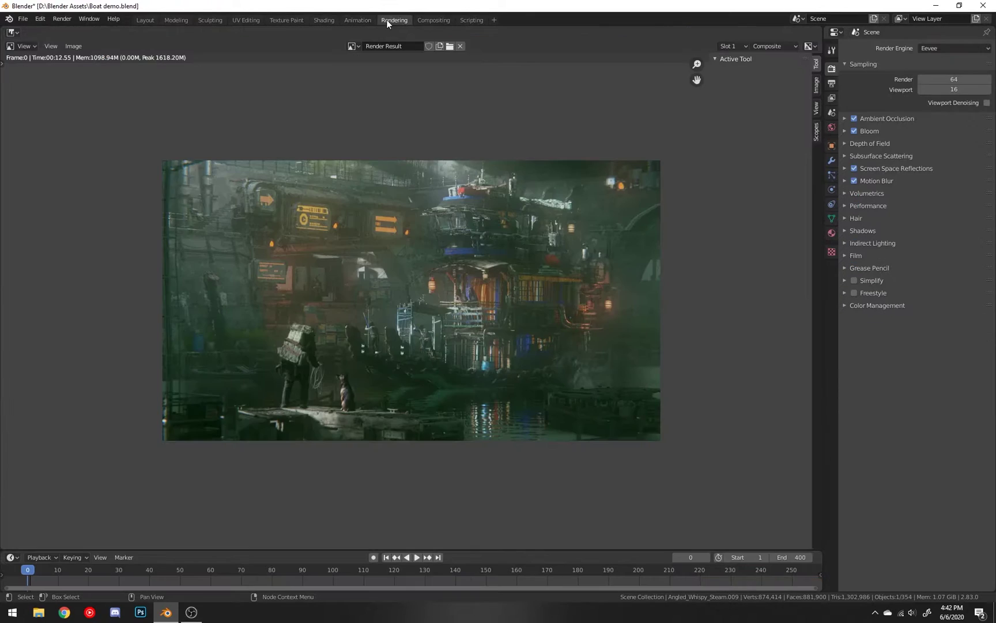
click(354, 46)
text(view)
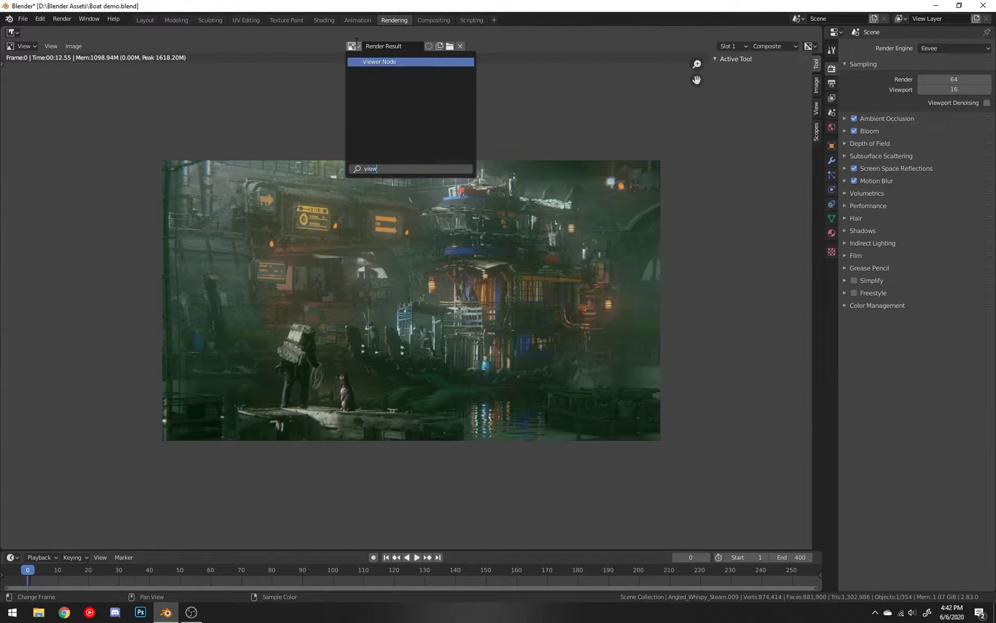
key(Return)
scroll(467, 136, up, 4)
scroll(467, 136, down, 2)
scroll(453, 304, up, 1)
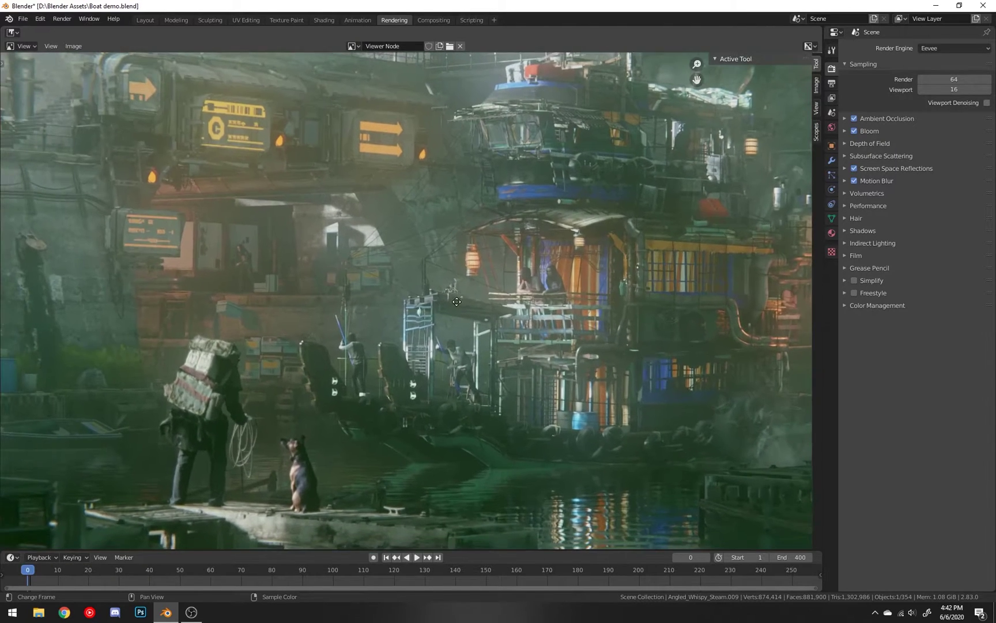
scroll(453, 303, down, 1)
scroll(453, 306, up, 1)
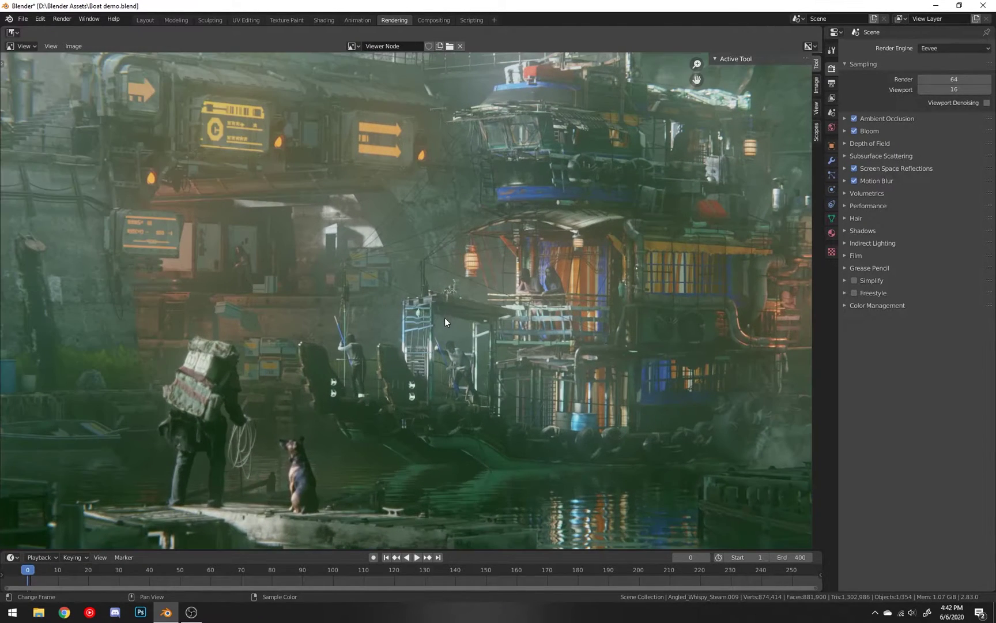
scroll(430, 289, up, 1)
scroll(372, 127, down, 1)
Reconnect the Multiply node's output to the Viewer node and view the final composite in the Rendering workspace.
click(415, 22)
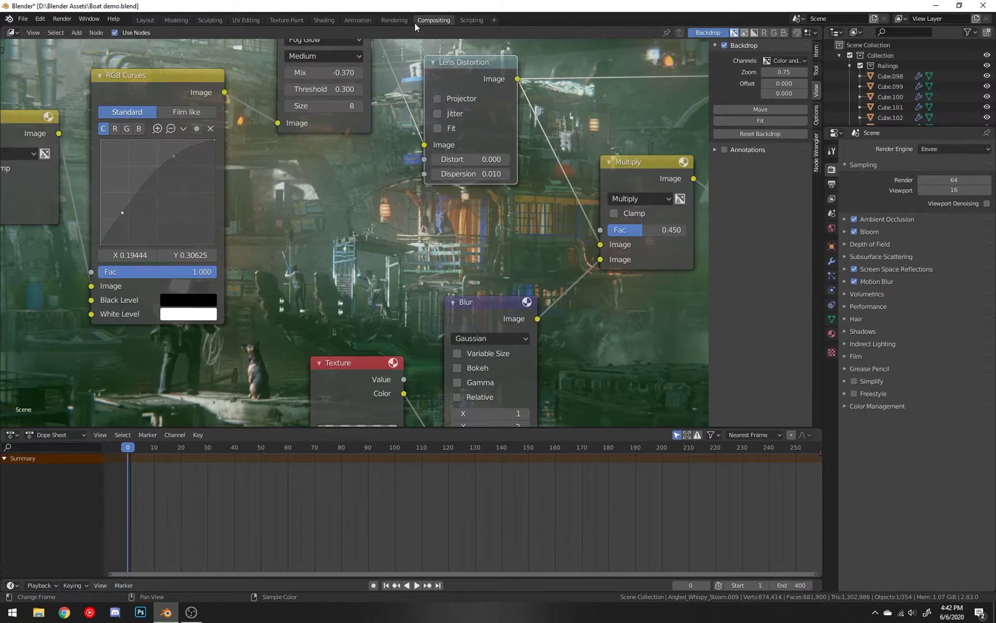
scroll(521, 264, down, 1)
middle_drag(521, 264, 375, 259)
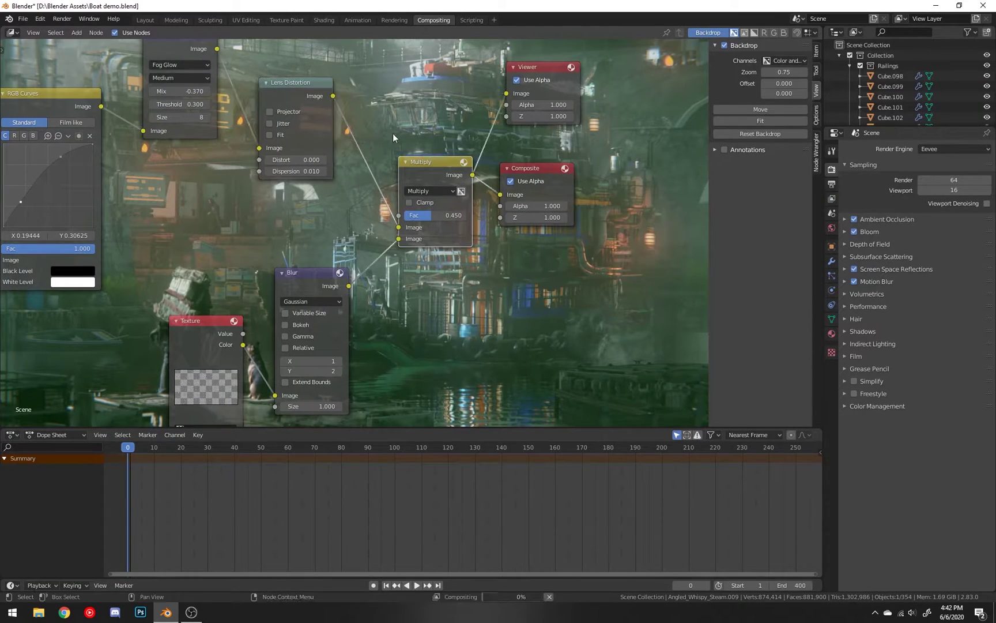
click(394, 20)
scroll(404, 366, down, 1)
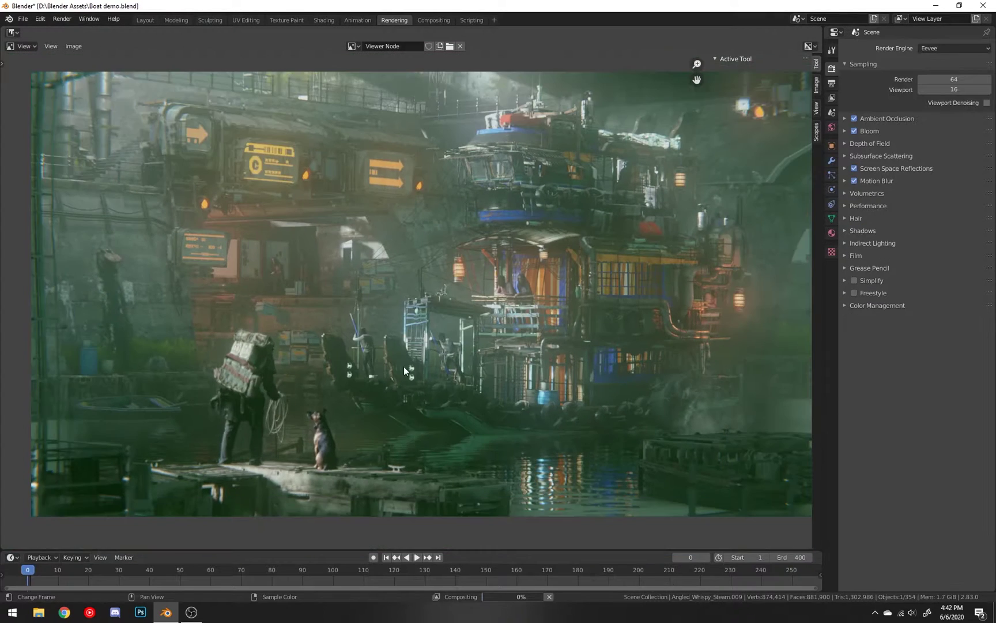
middle_drag(404, 365, 361, 350)
scroll(448, 354, down, 1)
scroll(403, 167, up, 4)
scroll(461, 203, down, 2)
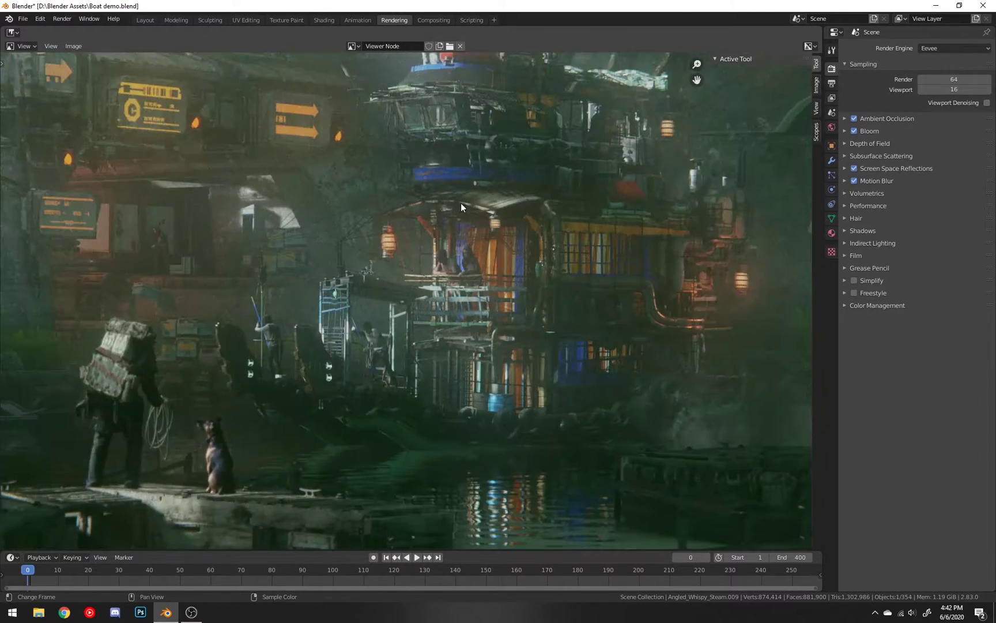
Examine the grain over the composited image around the dark wall, the oarsmen and the barge balcony.
middle_drag(458, 206, 604, 228)
scroll(353, 298, up, 4)
scroll(236, 300, up, 1)
scroll(508, 293, down, 4)
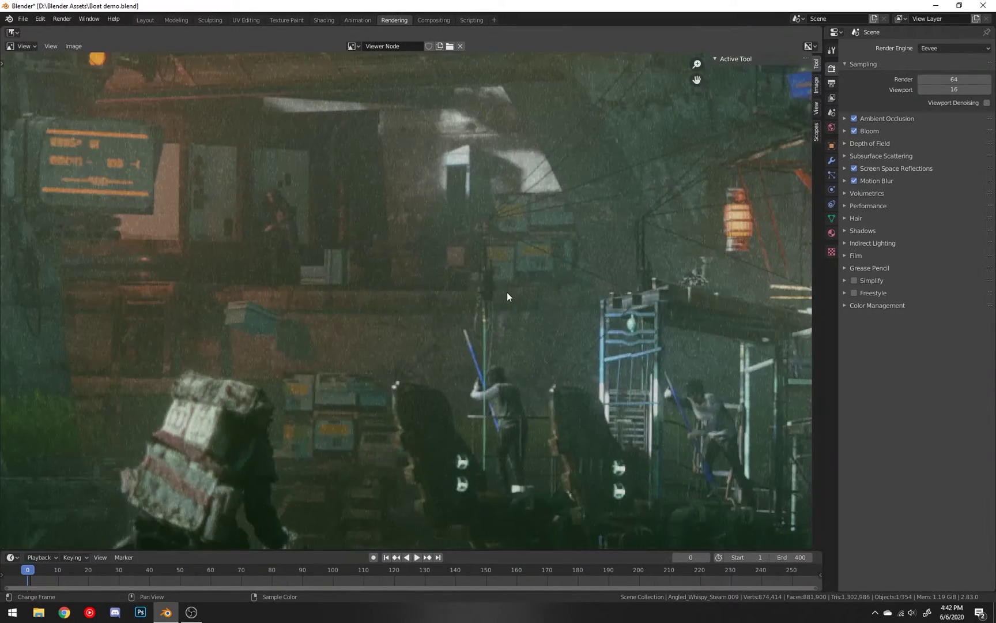
scroll(607, 333, down, 3)
middle_drag(624, 337, 431, 333)
scroll(501, 327, up, 2)
scroll(431, 333, down, 2)
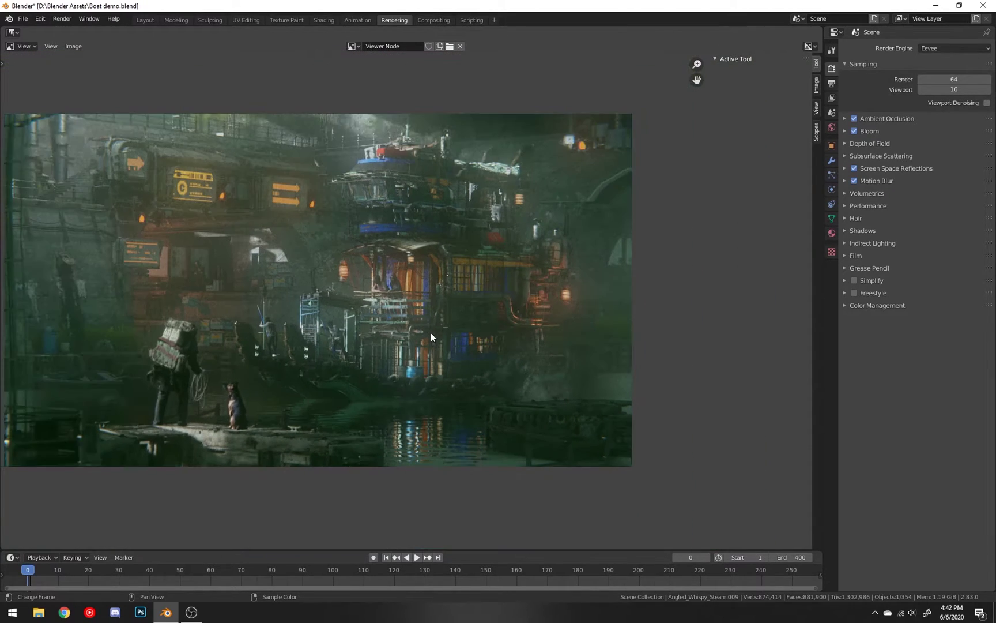
middle_drag(431, 332, 523, 337)
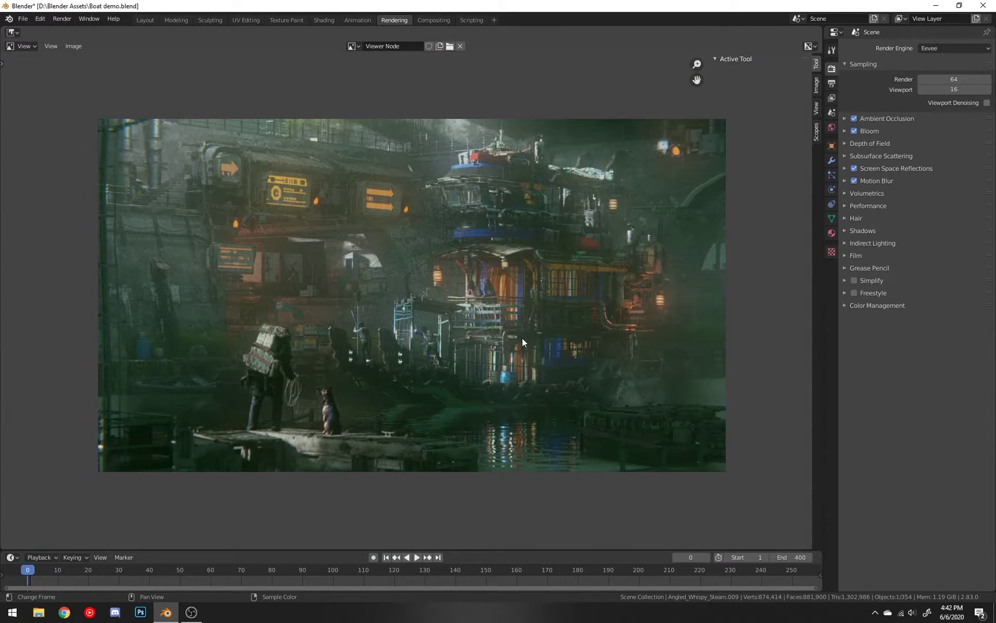
scroll(490, 358, down, 1)
scroll(433, 388, up, 2)
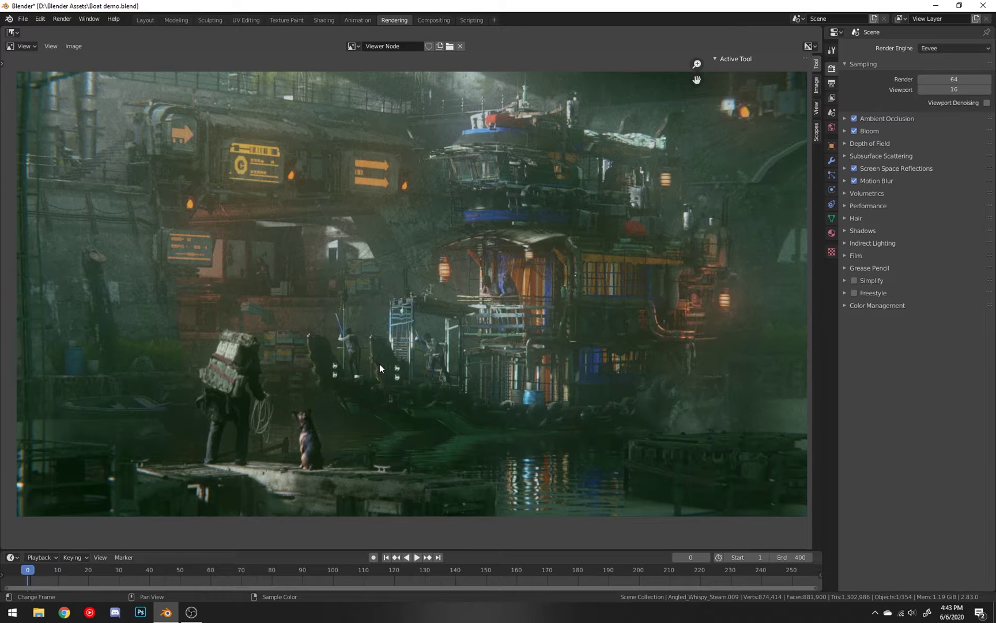
scroll(333, 300, up, 4)
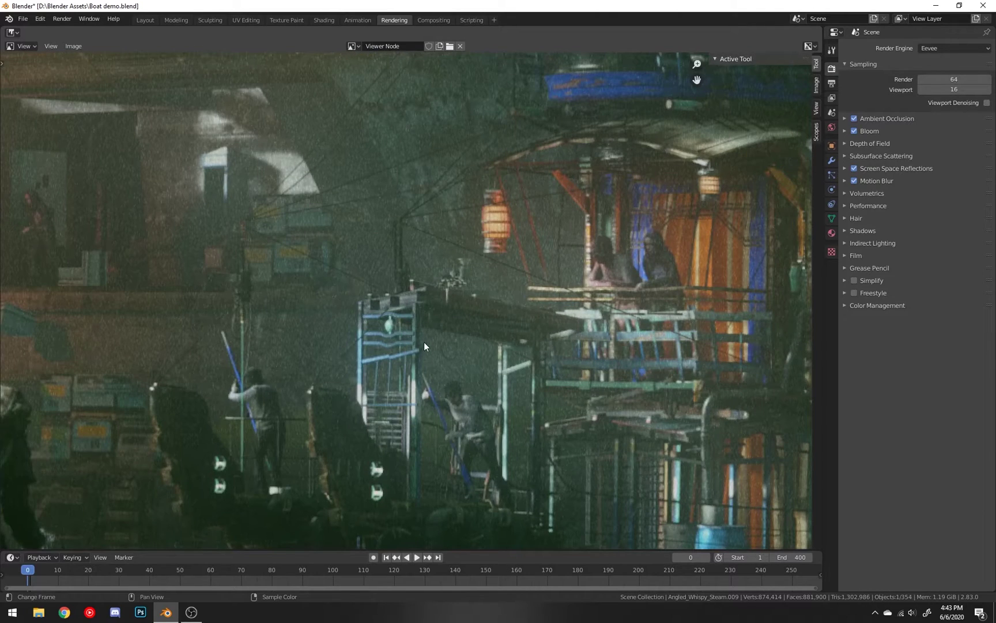
Temporarily switch the render engine to Cycles to examine its integrator options and advanced sampling settings, and restore Eevee.
scroll(423, 346, down, 3)
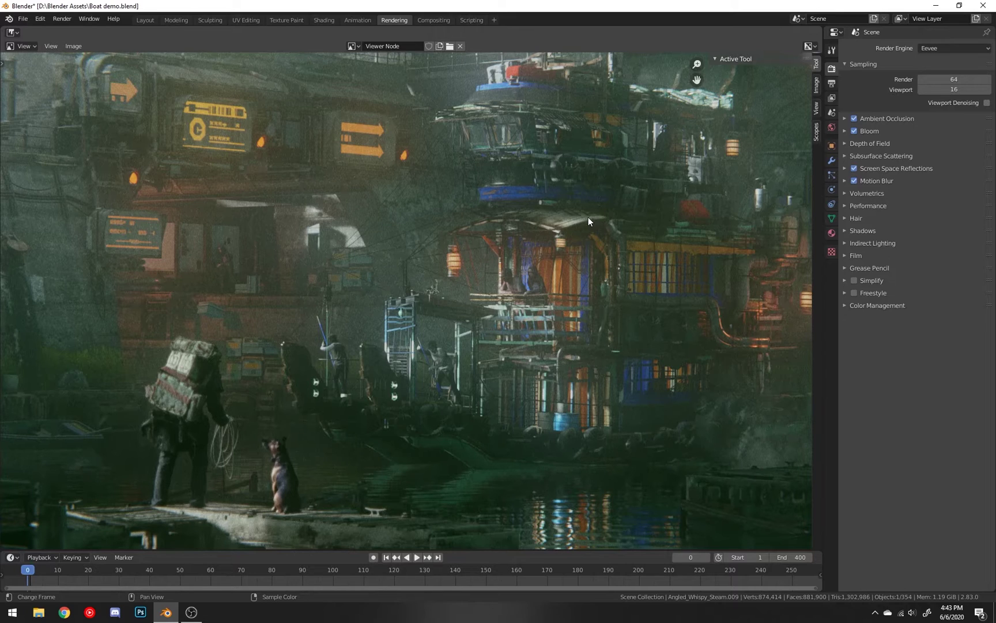
click(954, 47)
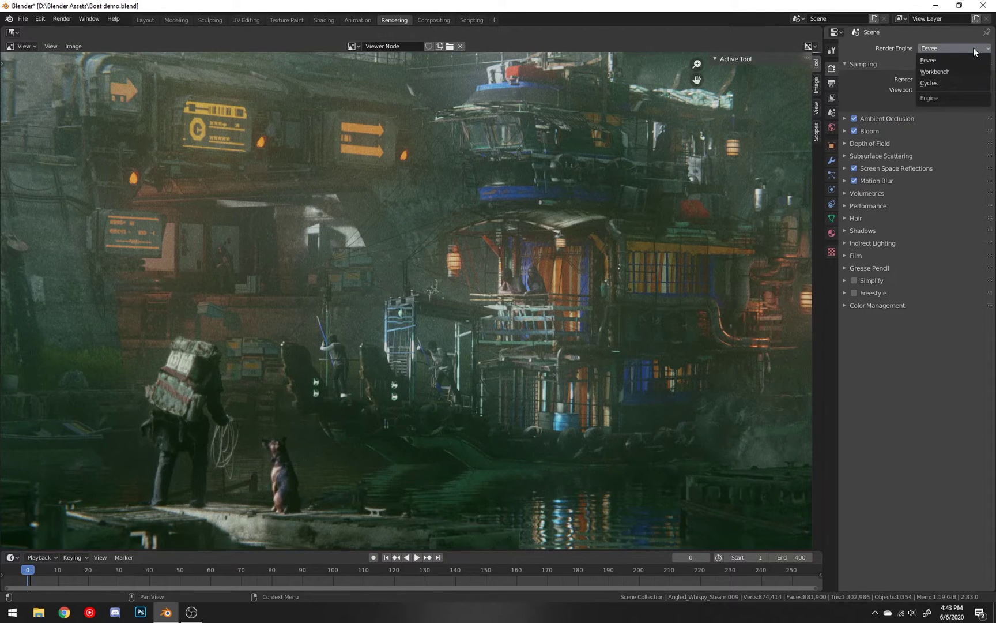
click(956, 84)
click(954, 118)
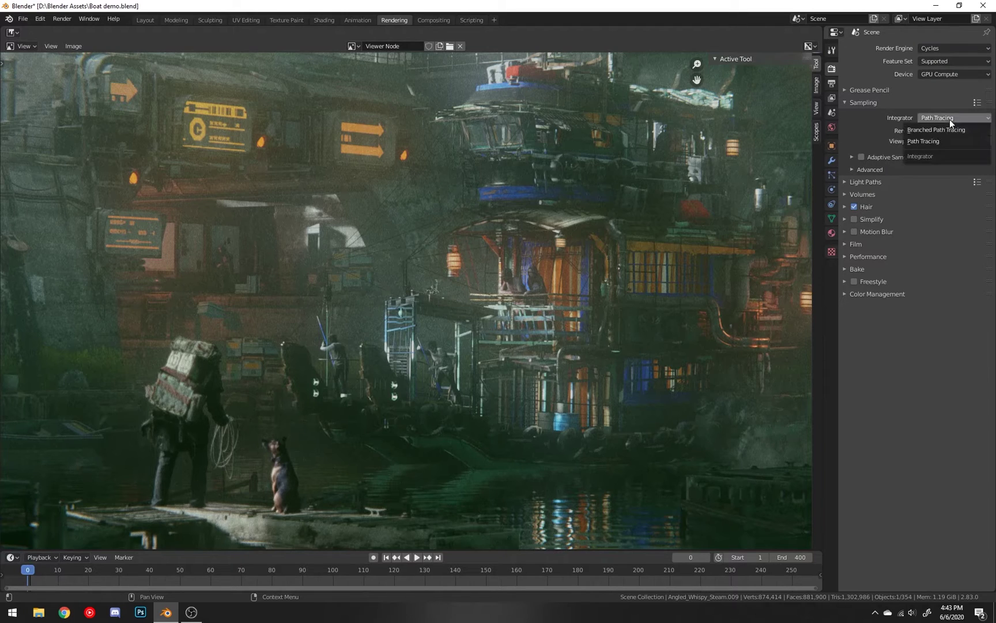
click(953, 118)
click(881, 169)
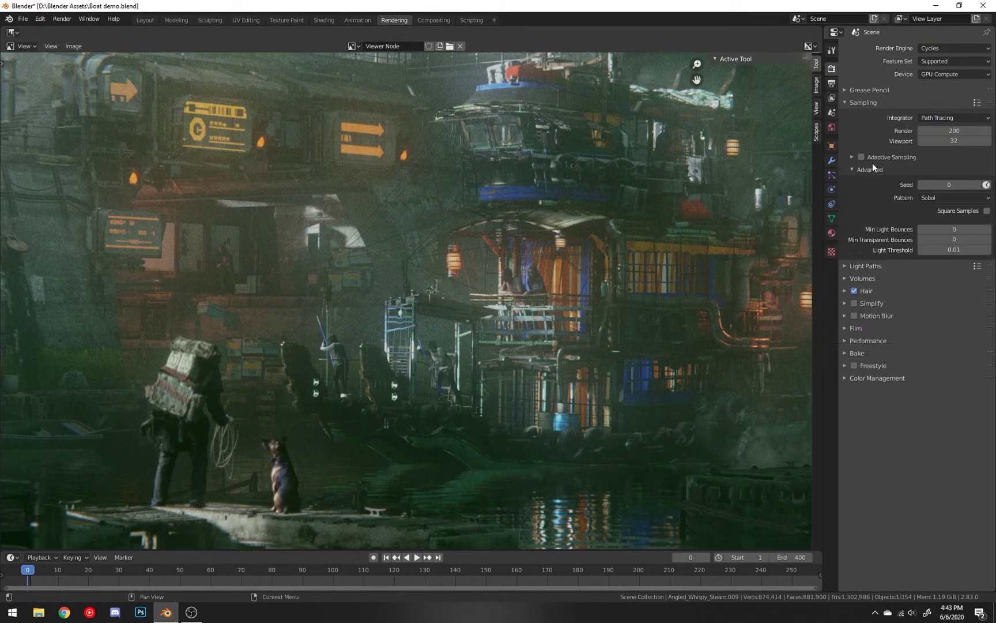
click(871, 169)
click(944, 49)
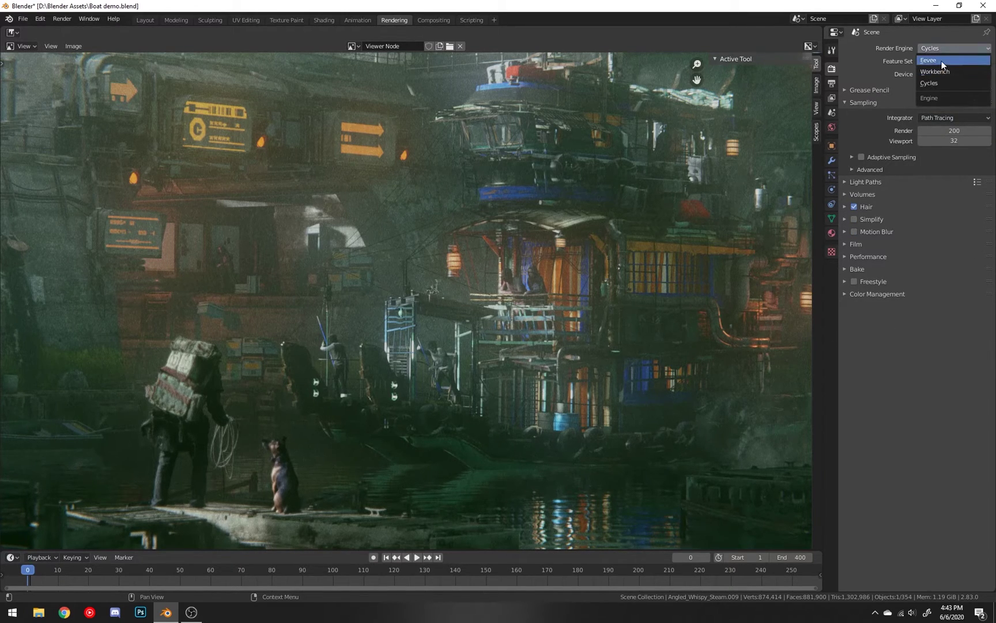
click(942, 61)
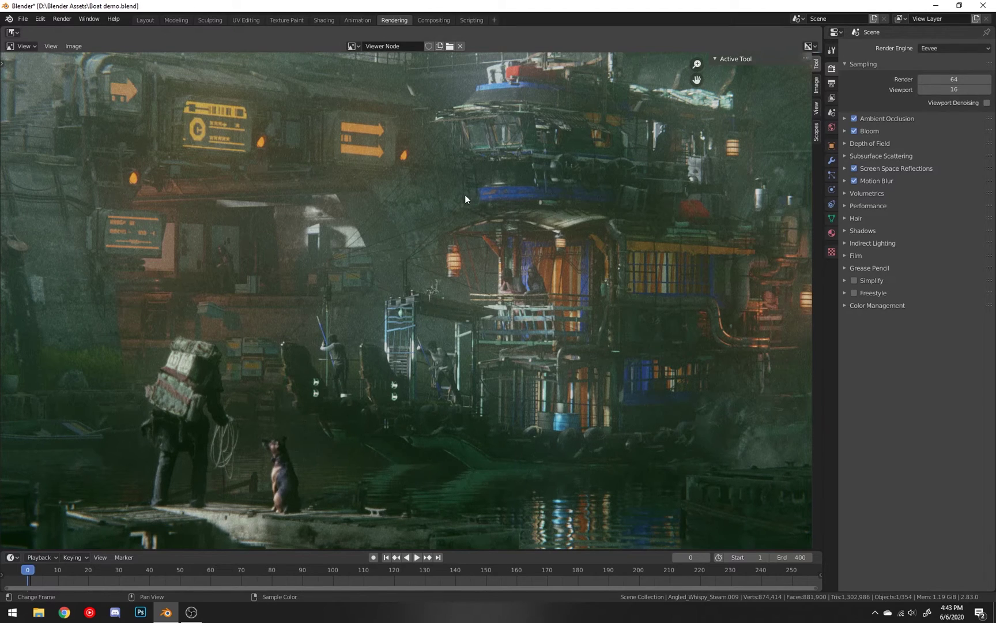